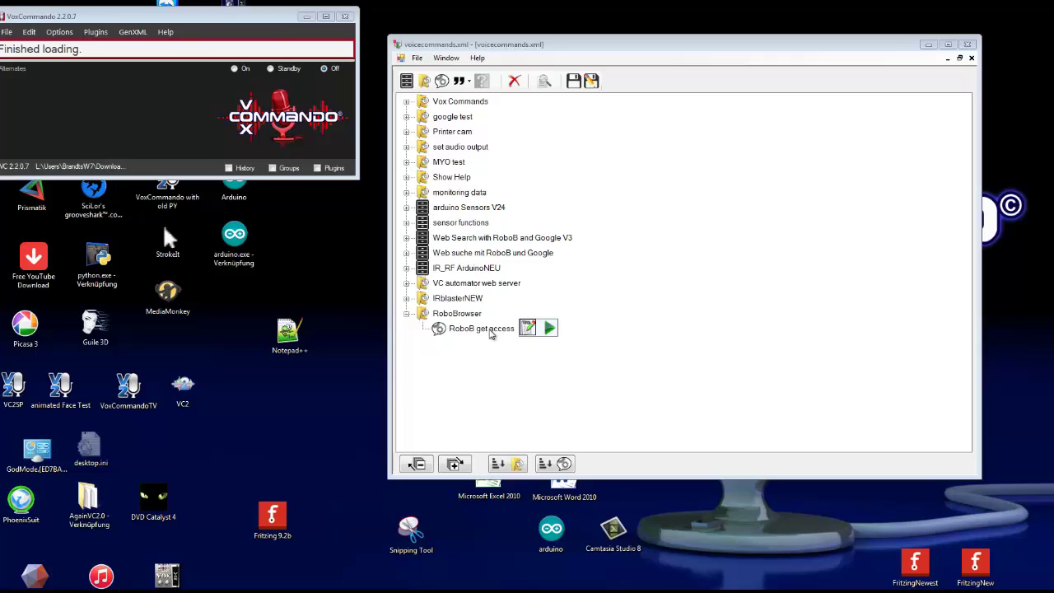
# - Select the RoboB get access command under RoboBrowser, after checking which plugins are activated
pyautogui.click(485, 329)
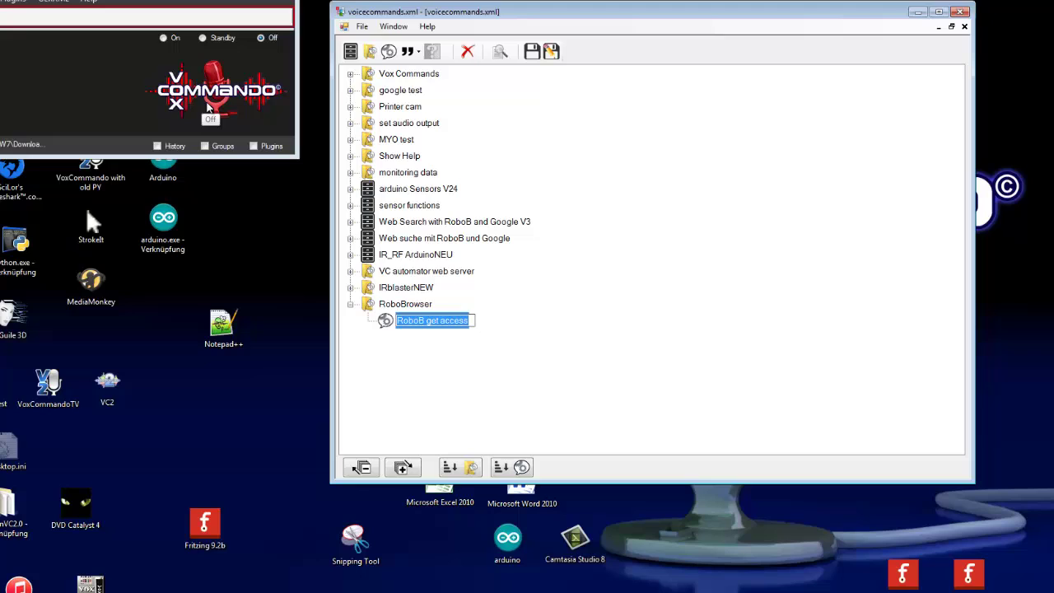
pyautogui.click(254, 146)
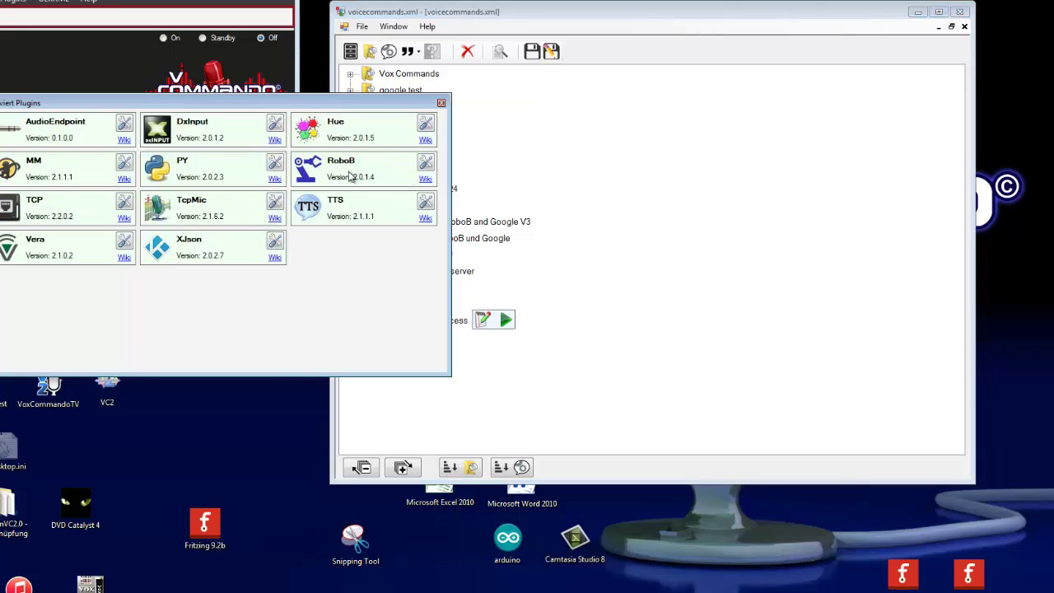
pyautogui.click(440, 105)
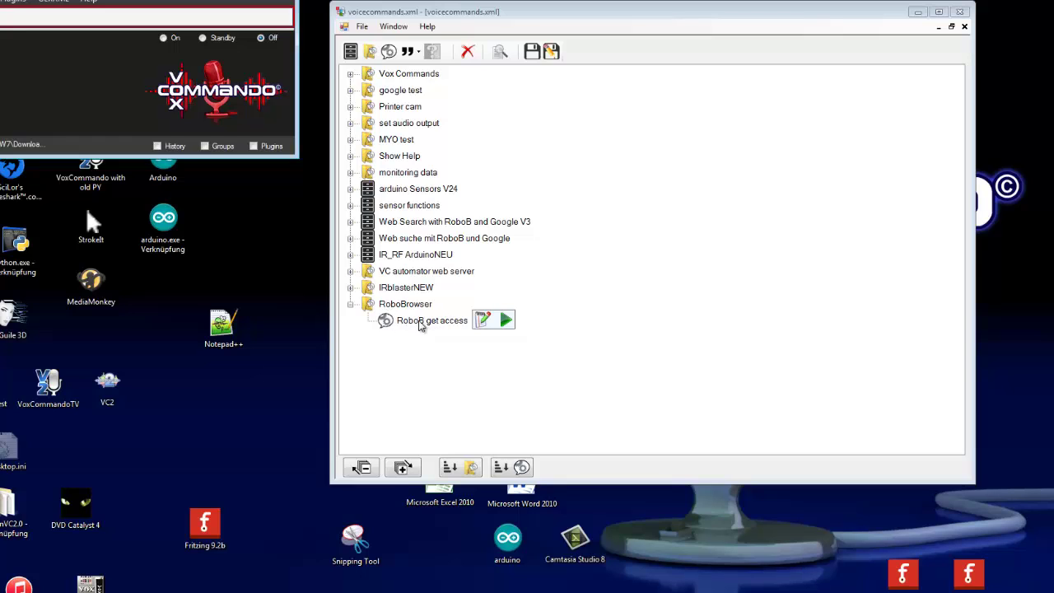
pyautogui.click(422, 321)
# - Open the command's builder, add a blank action row, and review the RoboB plugin actions without choosing one
pyautogui.moveTo(494, 345)
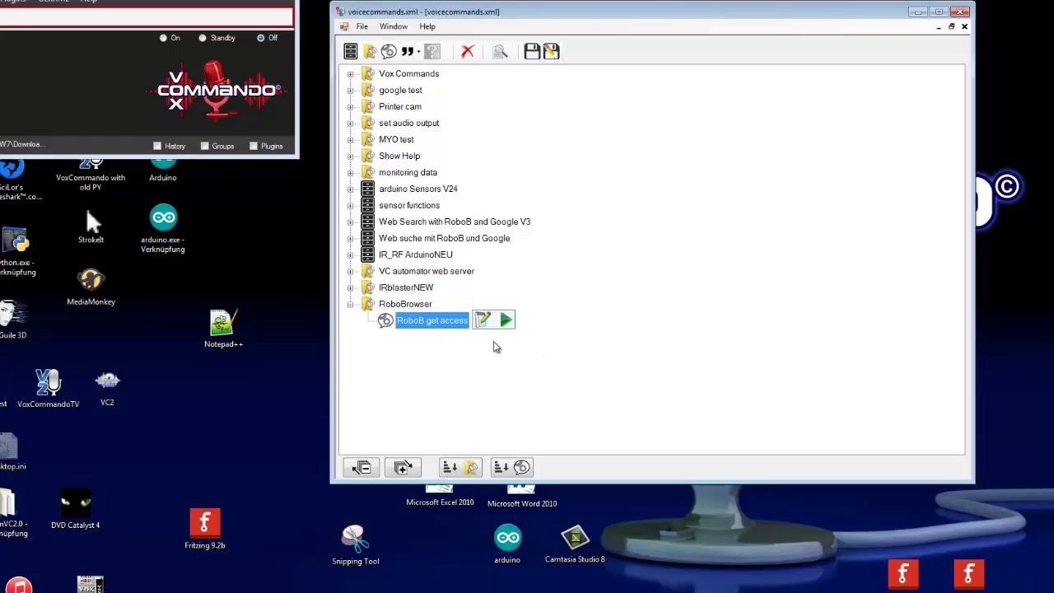
pyautogui.click(484, 322)
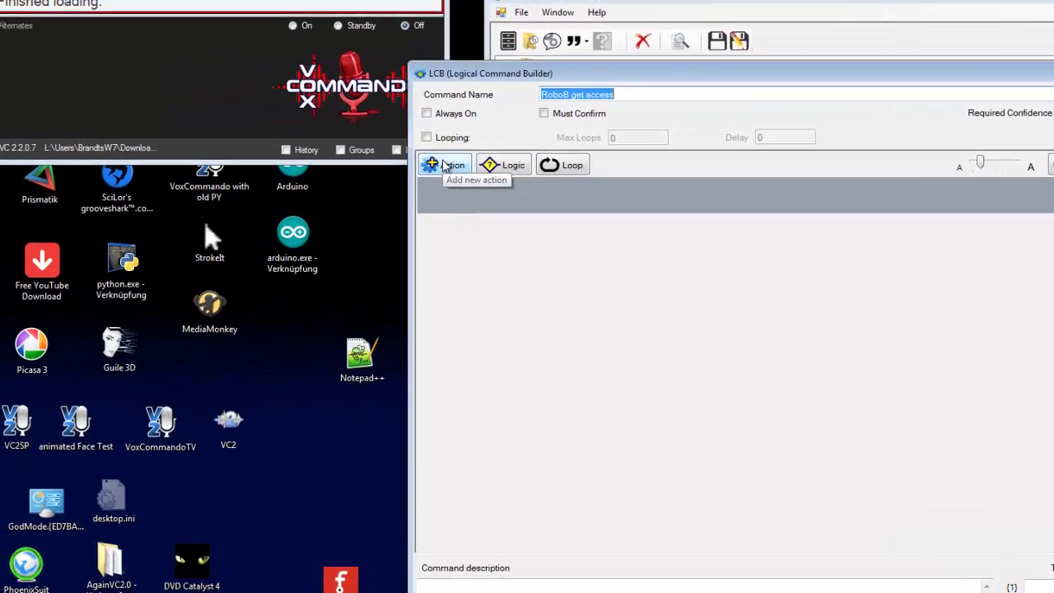
pyautogui.click(445, 165)
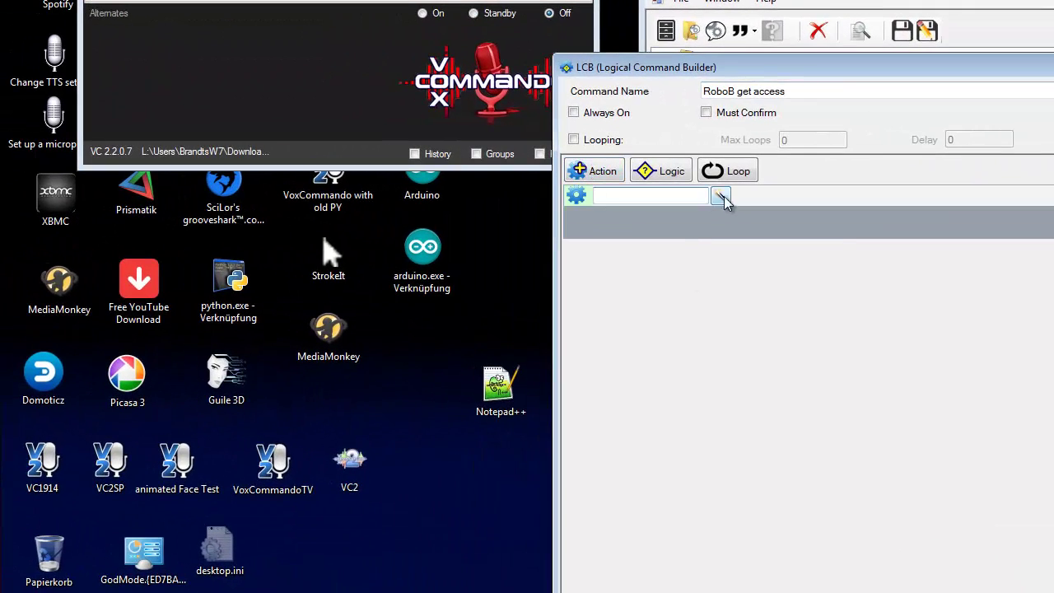
pyautogui.click(556, 189)
pyautogui.moveTo(416, 239); pyautogui.dragTo(419, 354)
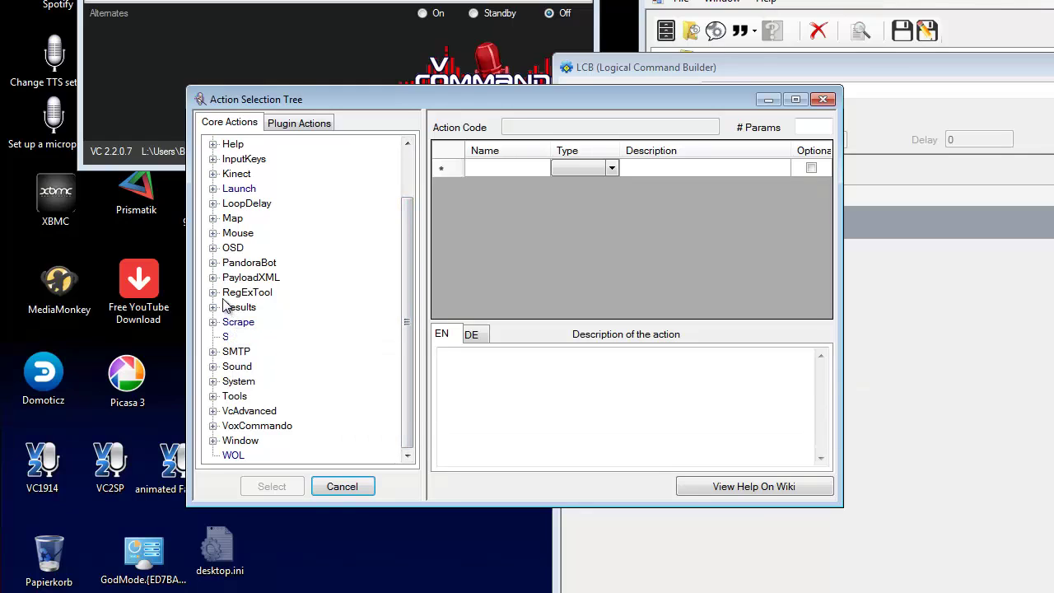
pyautogui.click(302, 124)
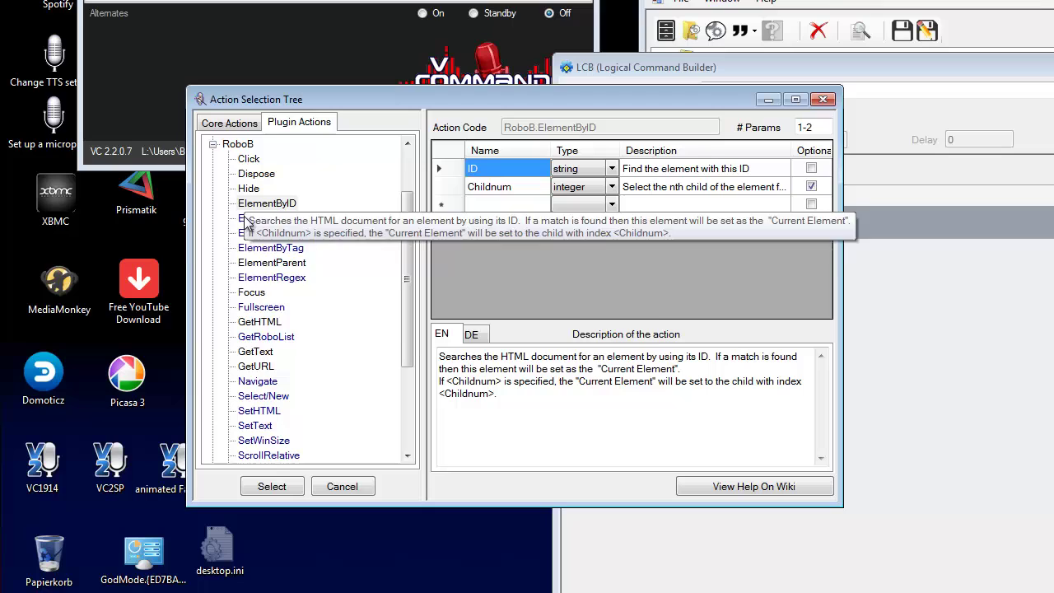
pyautogui.scroll(1, 409, 228)
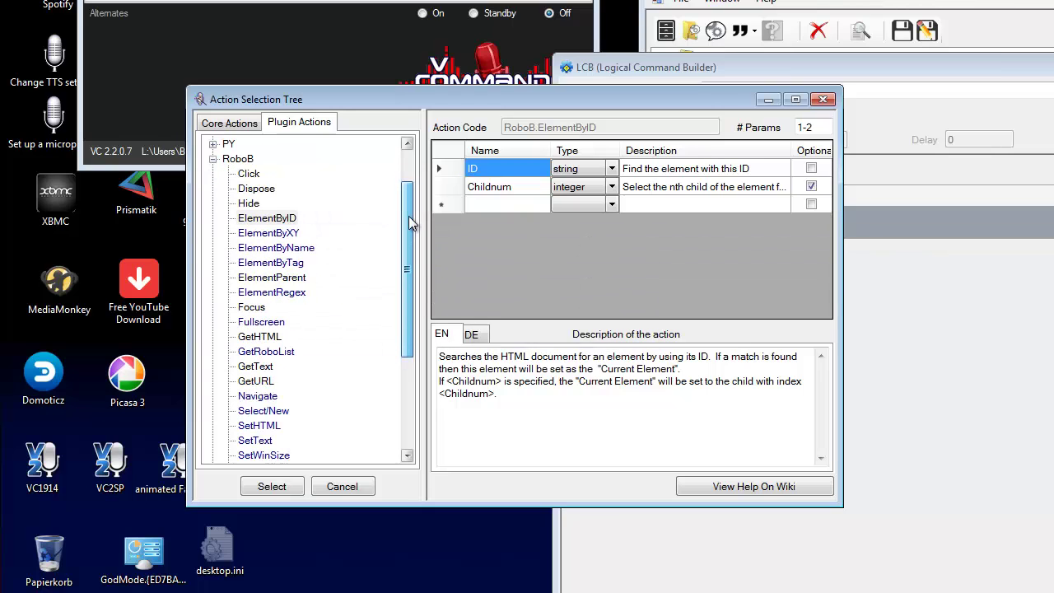
pyautogui.click(247, 173)
pyautogui.click(256, 189)
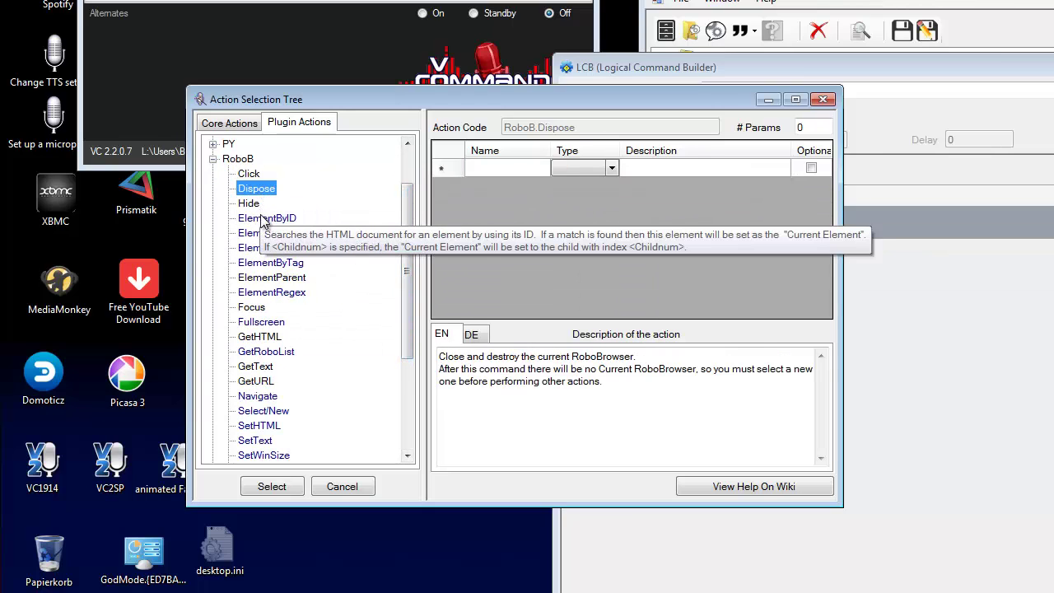
pyautogui.click(266, 218)
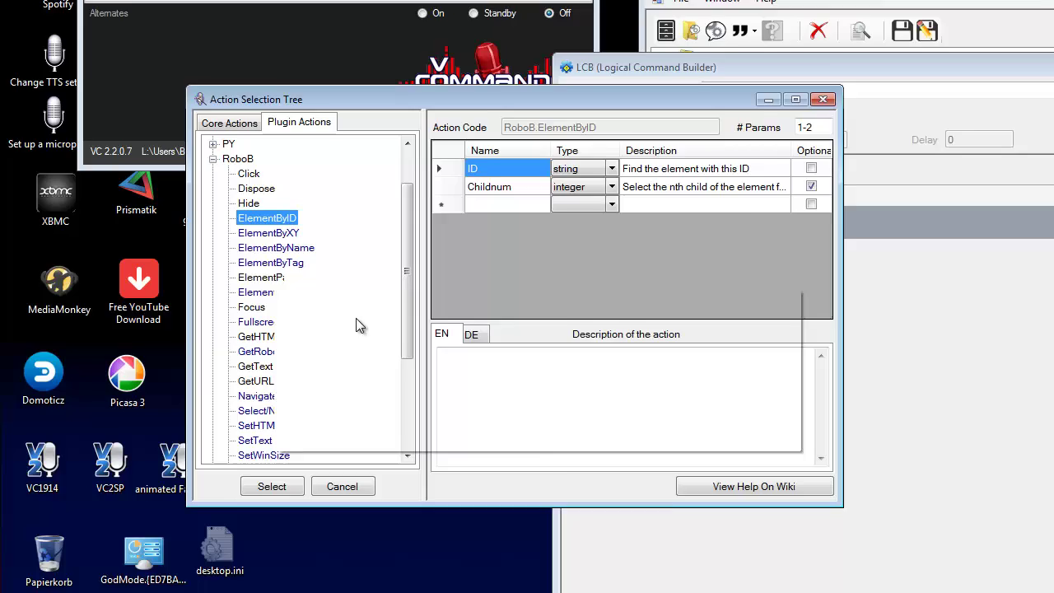
pyautogui.press('Return')
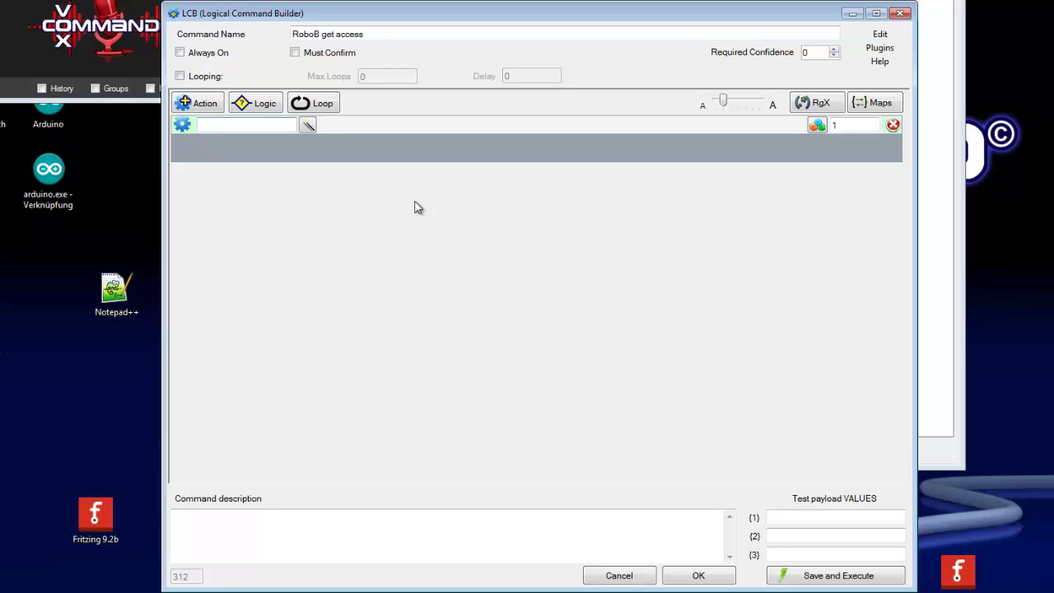
# - Set the first action to RoboB.Select with the parameter 'router login'
pyautogui.write('ro')
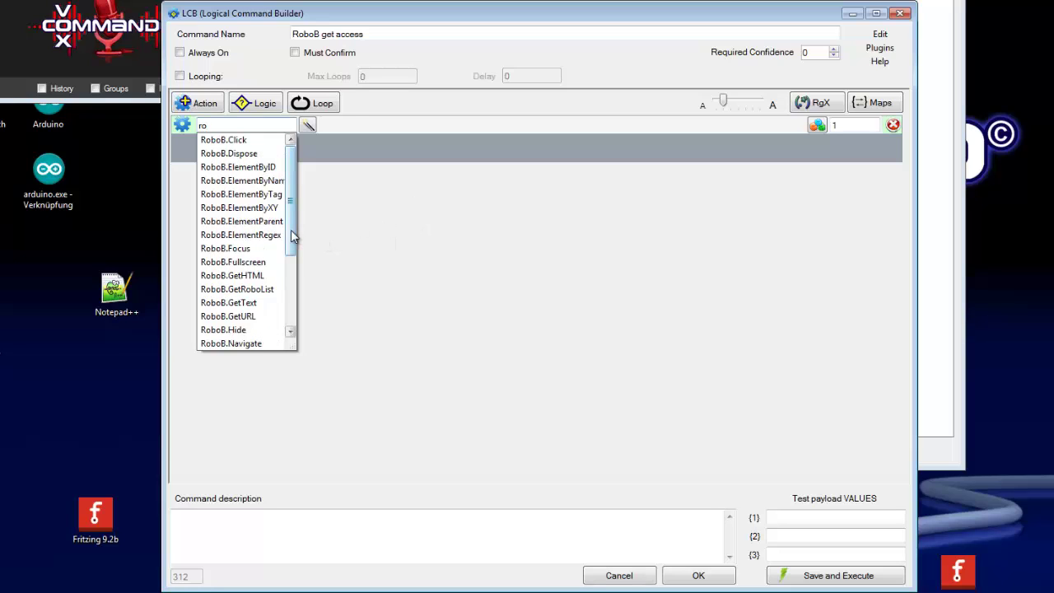
pyautogui.moveTo(290, 230); pyautogui.dragTo(288, 327)
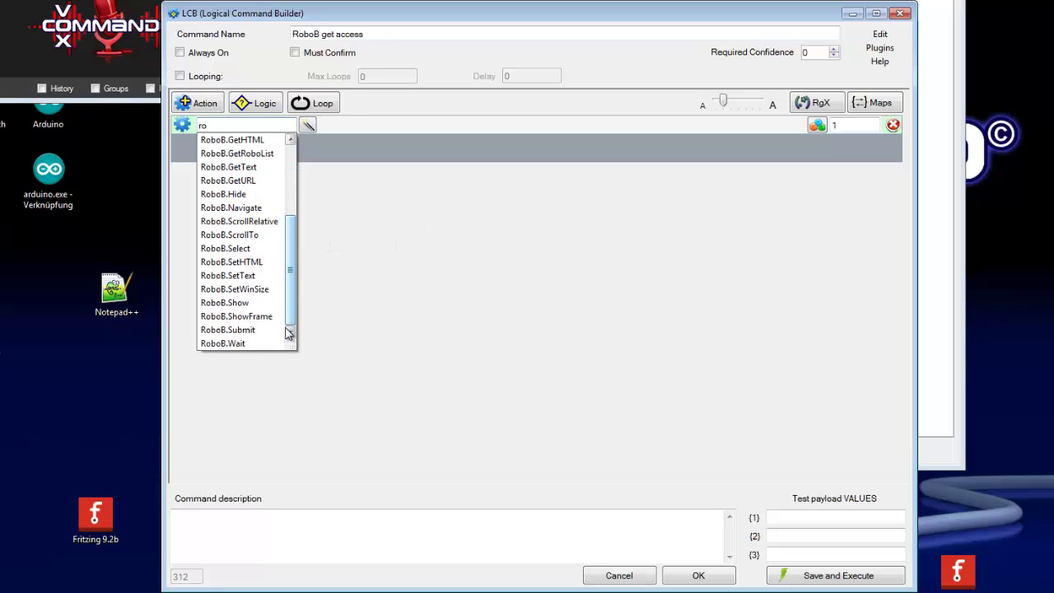
pyautogui.click(238, 250)
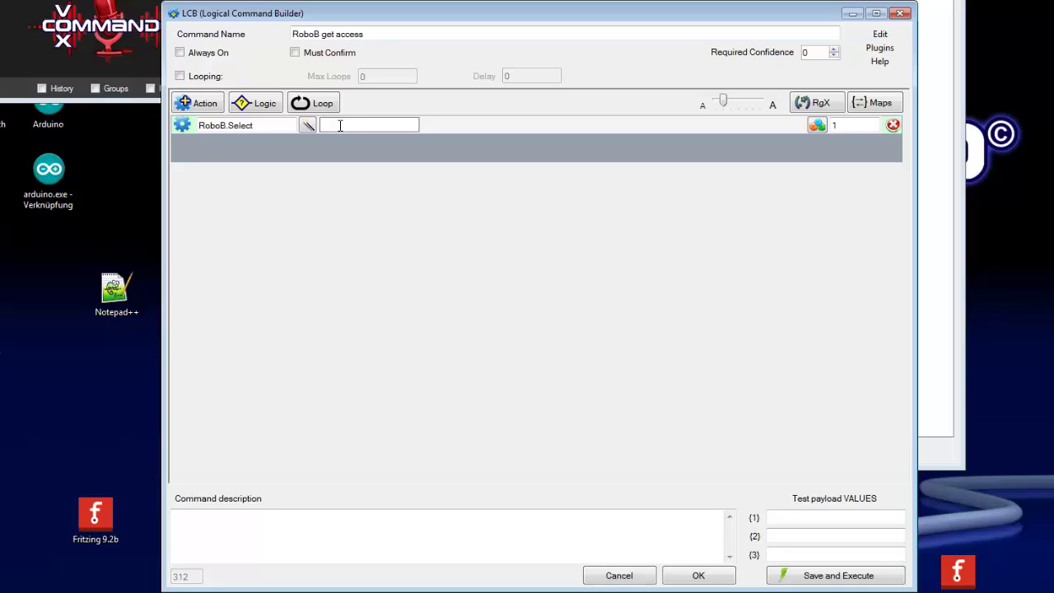
pyautogui.write('router lo')
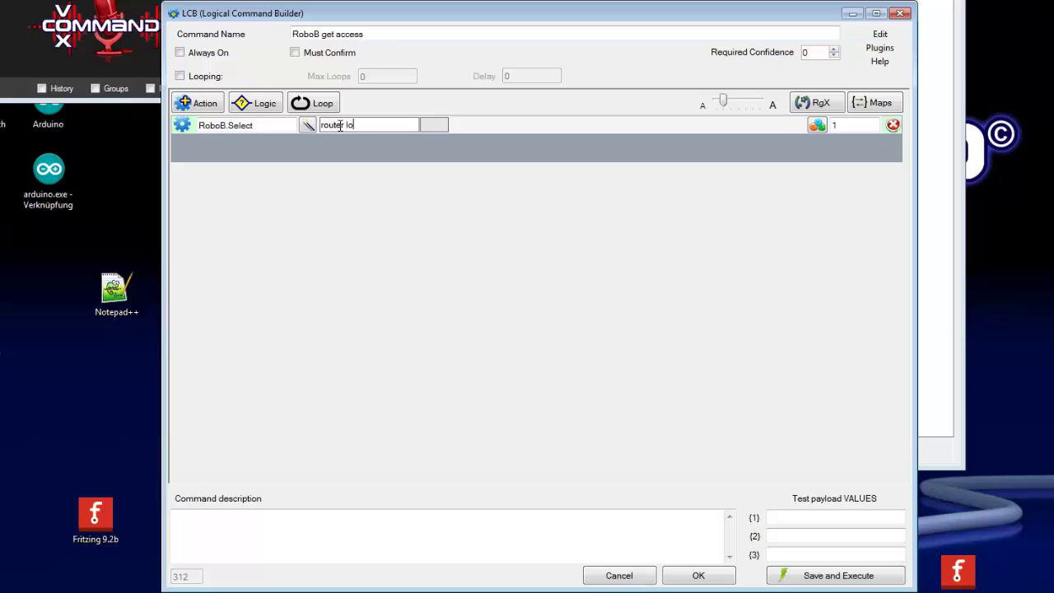
pyautogui.write('gin')
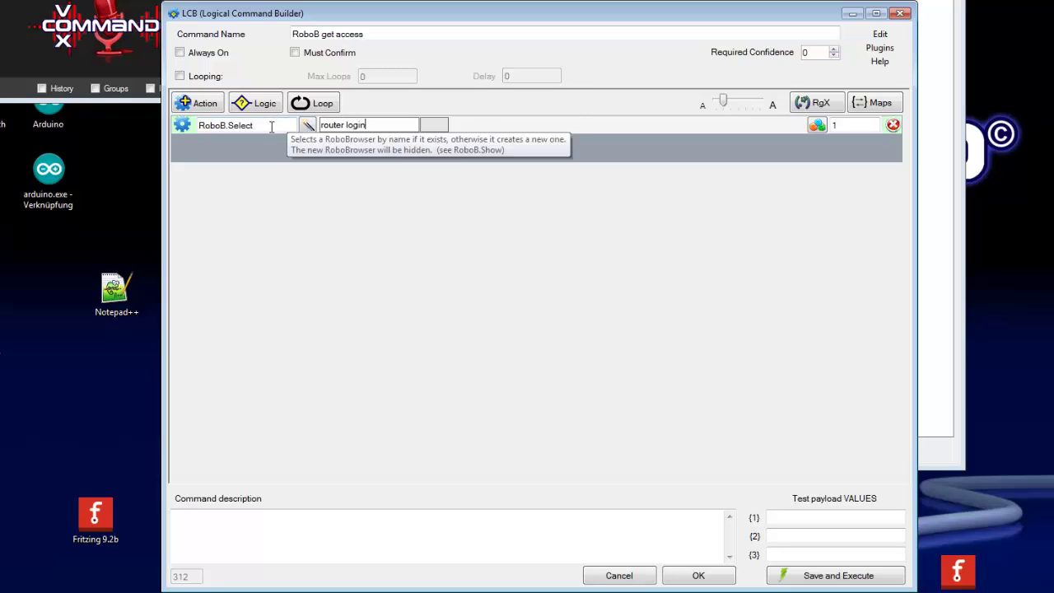
# - Add RoboB.Show as the second action after the router login Select step
pyautogui.click(284, 123)
pyautogui.click(188, 103)
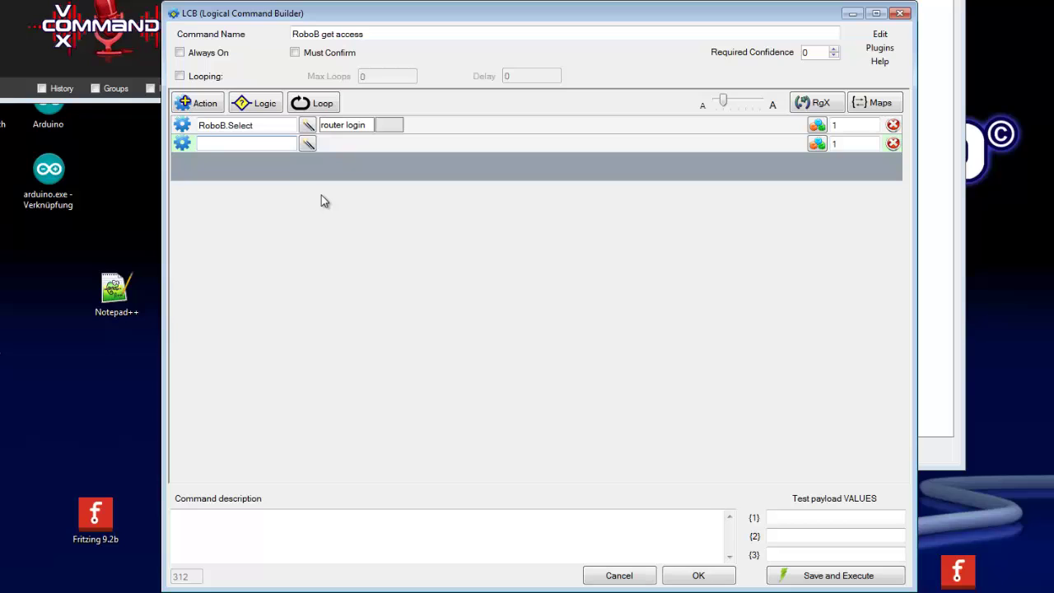
pyautogui.write('r')
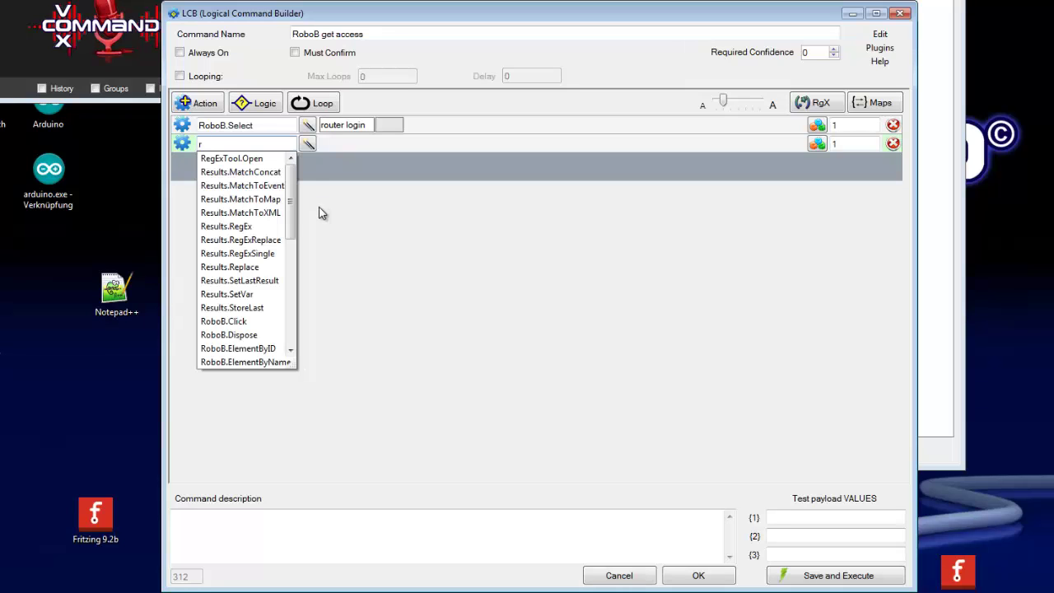
pyautogui.moveTo(292, 217); pyautogui.dragTo(306, 327)
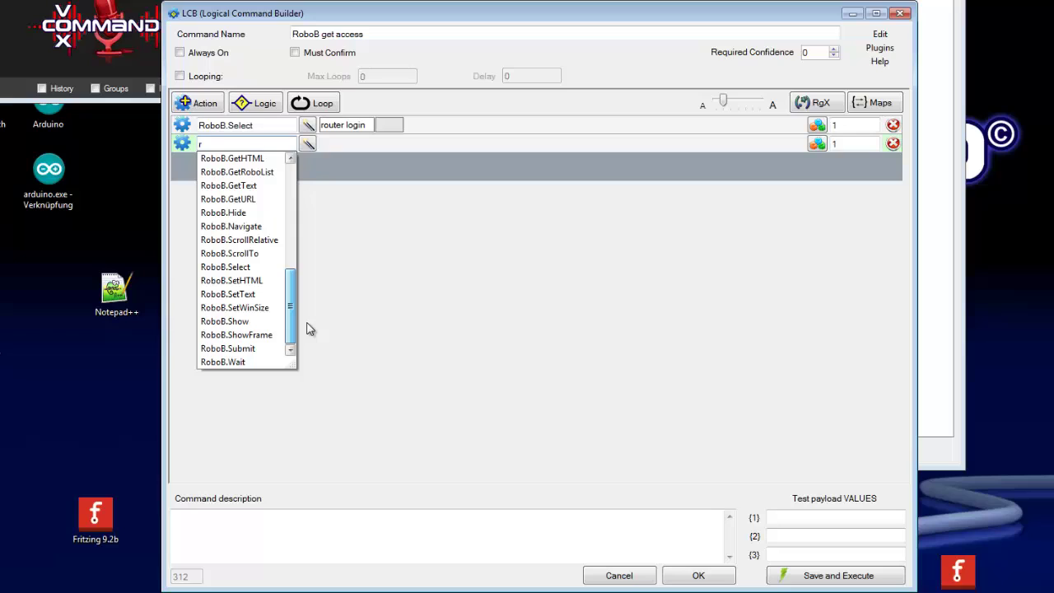
pyautogui.press('Return')
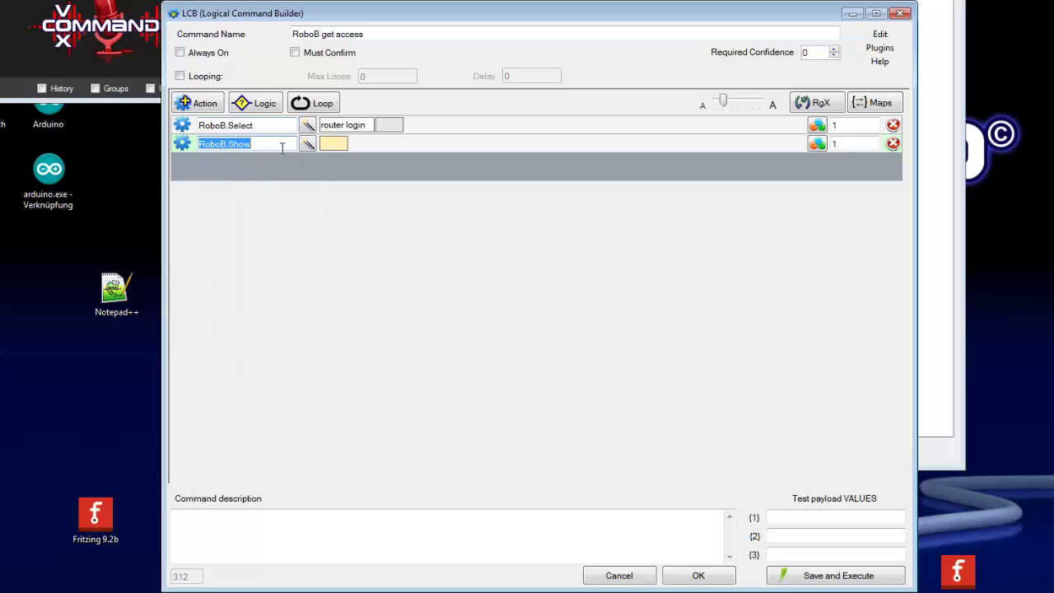
pyautogui.click(280, 146)
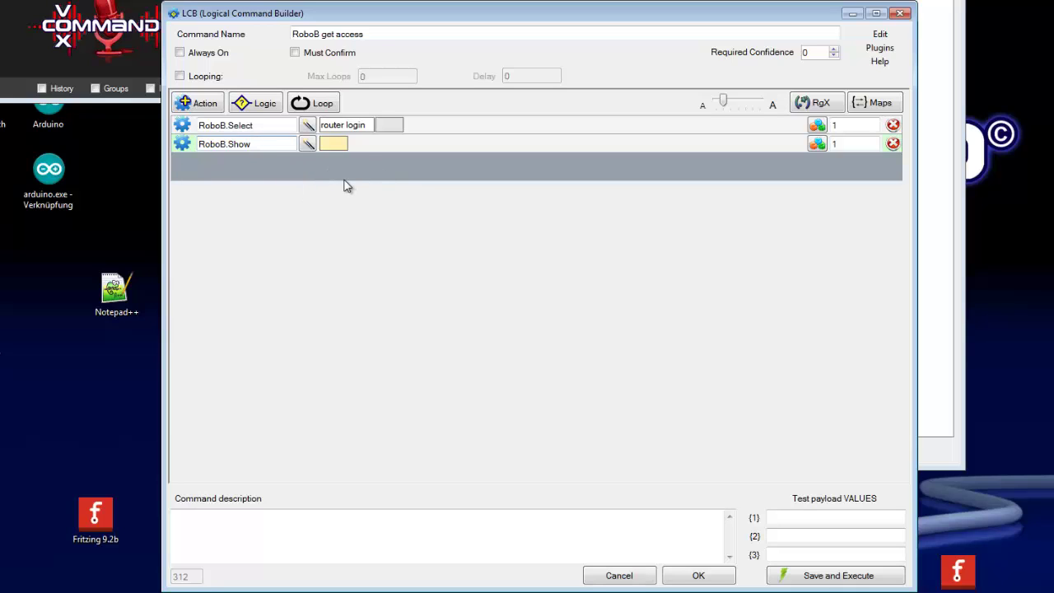
# - Add a third action, RoboB.Navigate, with the address 192.168.0.1
pyautogui.click(206, 105)
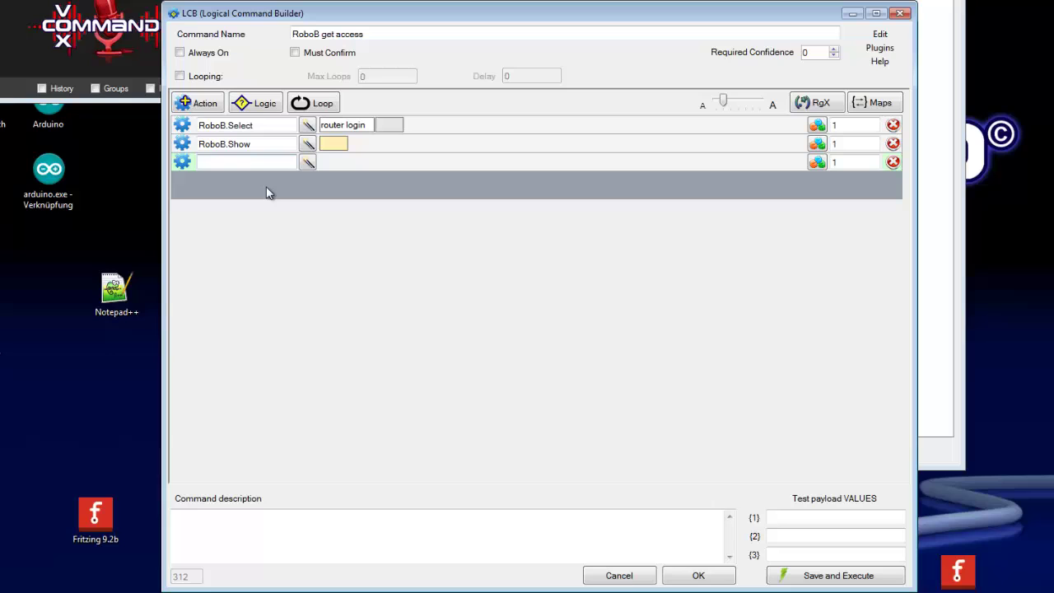
pyautogui.write('r')
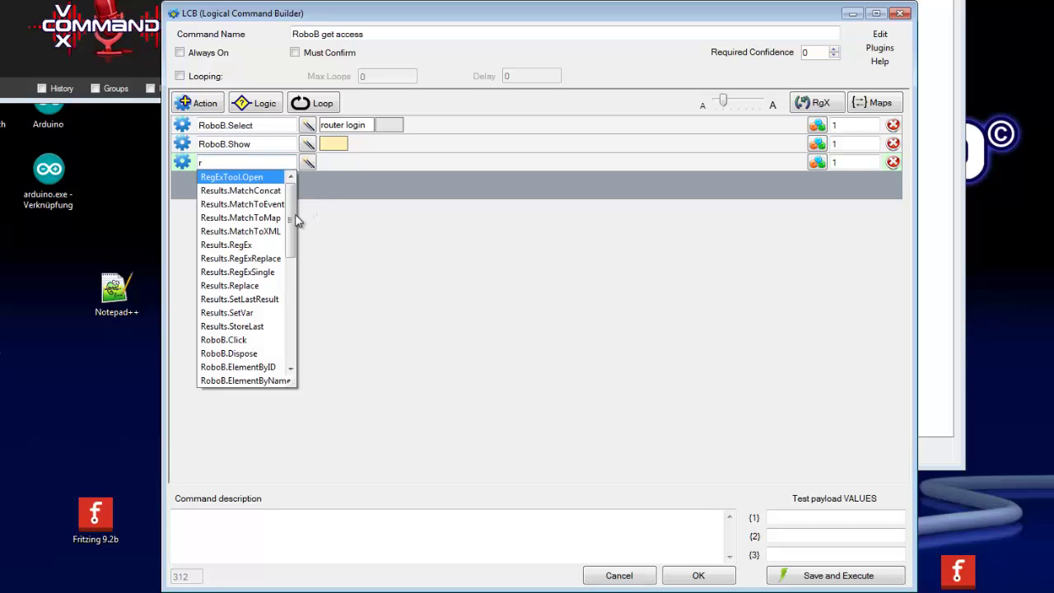
pyautogui.moveTo(293, 209); pyautogui.dragTo(296, 313)
pyautogui.click(219, 260)
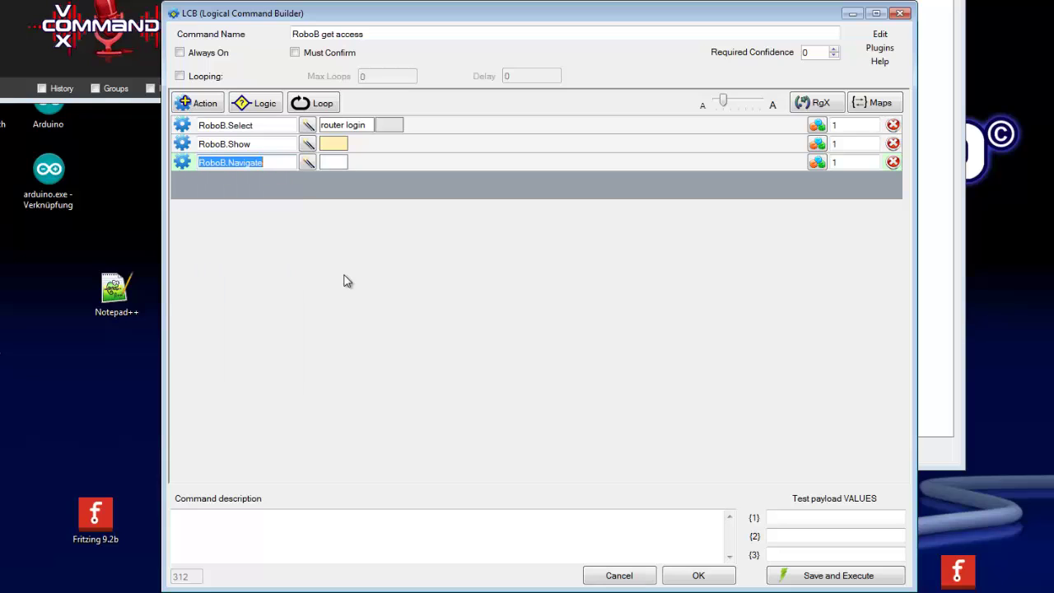
pyautogui.click(330, 162)
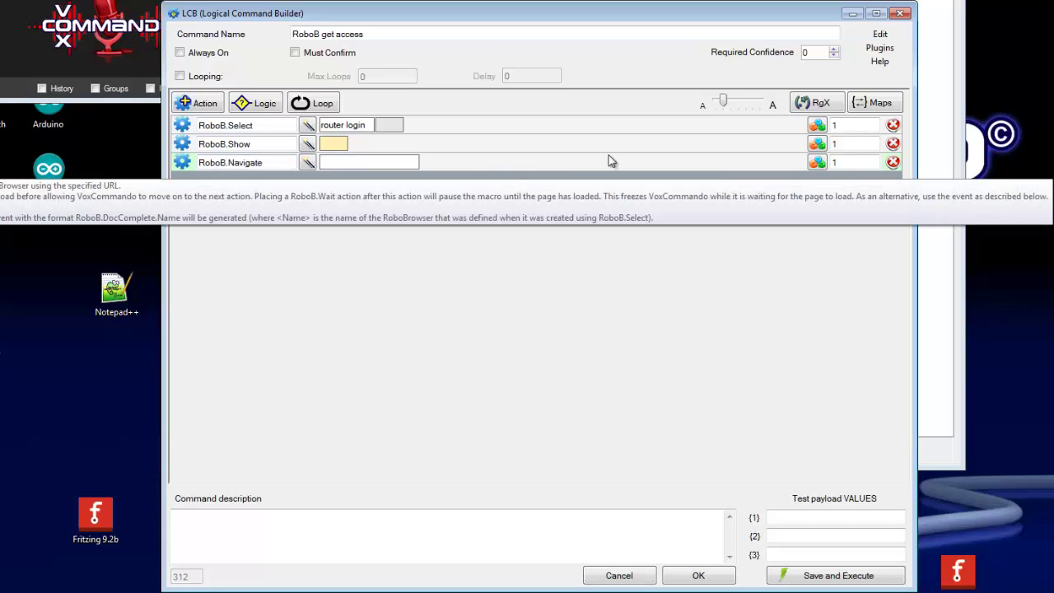
pyautogui.write('htt')
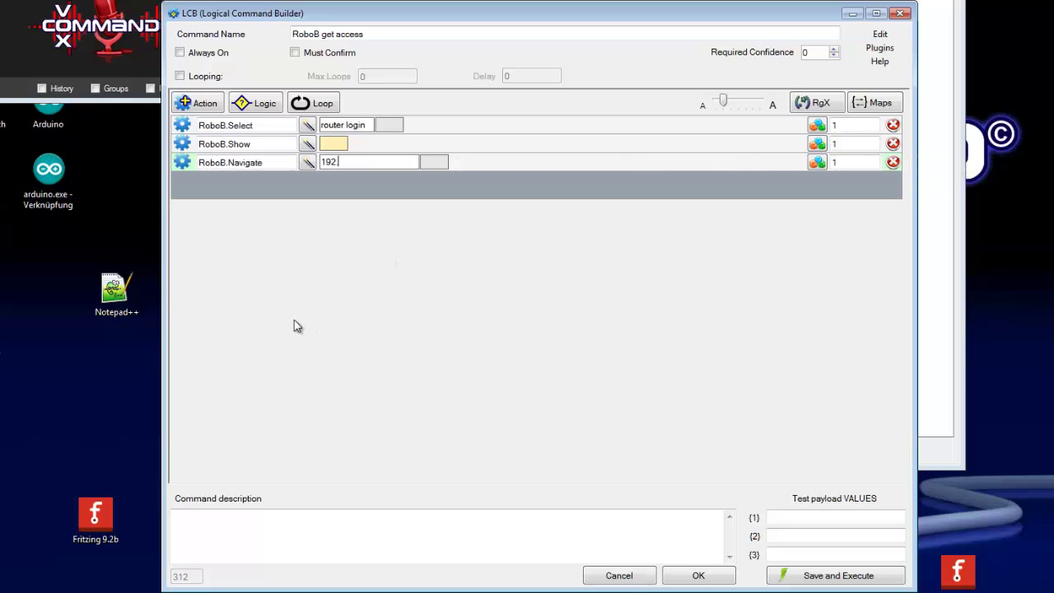
pyautogui.write('.168.0.1')
# - Save and execute the command, then reposition the D-Link router login window on screen
pyautogui.click(837, 575)
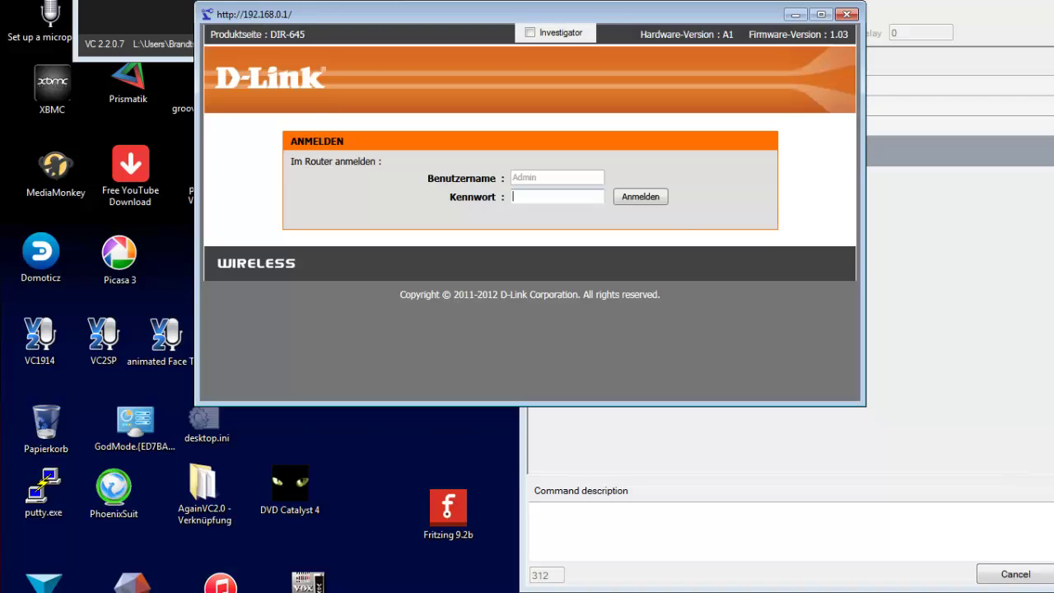
pyautogui.moveTo(556, 17); pyautogui.dragTo(434, 152)
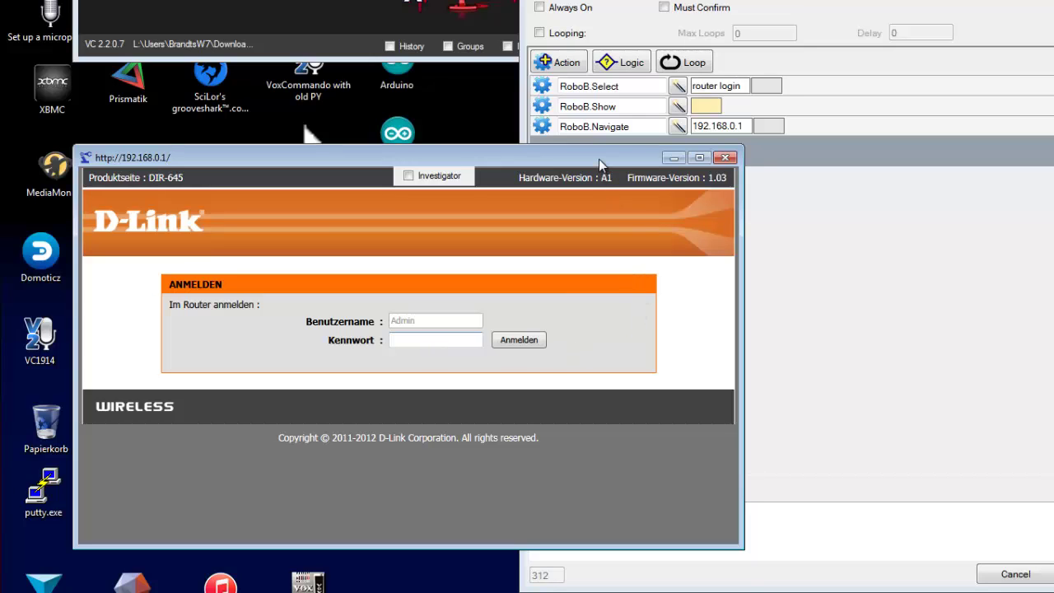
pyautogui.moveTo(599, 159); pyautogui.dragTo(604, 202)
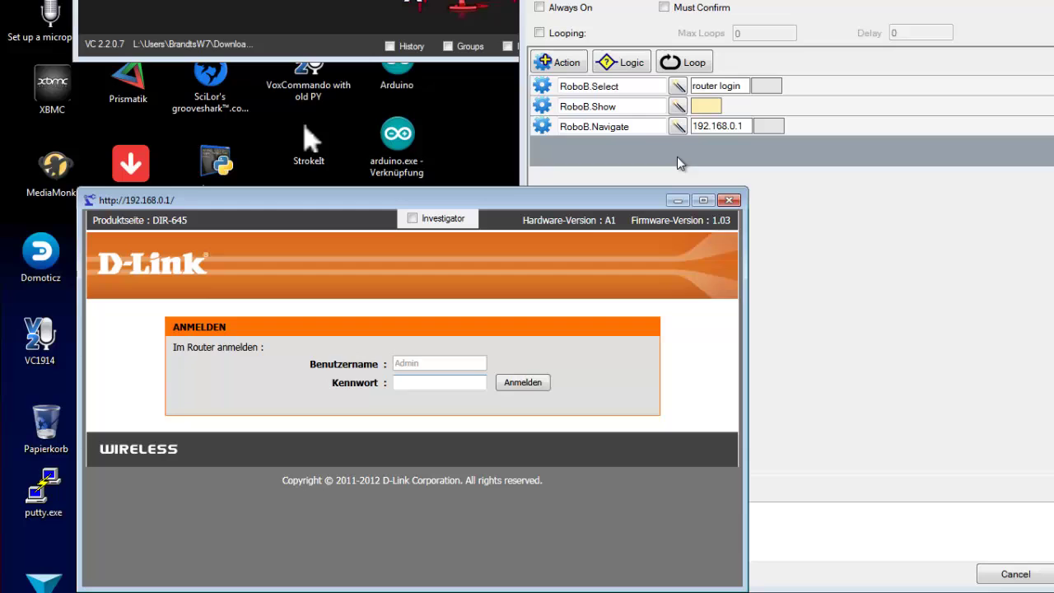
pyautogui.moveTo(574, 200); pyautogui.dragTo(532, 183)
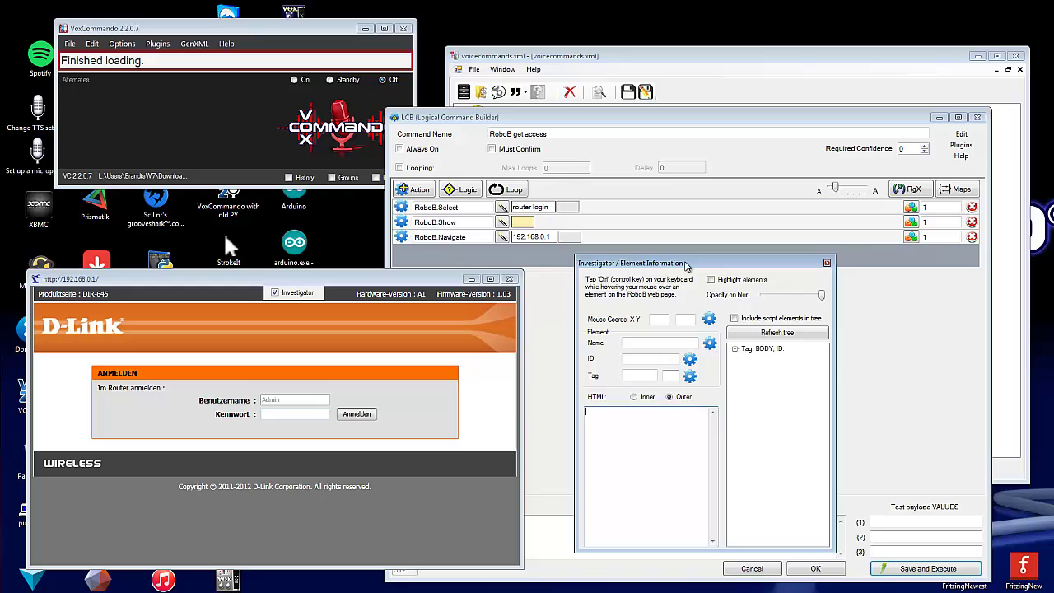
# - Turn on element highlighting and capture the username field's details: ID loginusr, INPUT tag
pyautogui.moveTo(685, 265); pyautogui.dragTo(647, 275)
pyautogui.moveTo(713, 274)
pyautogui.mouseDown()
pyautogui.moveTo(741, 270)
pyautogui.moveTo(698, 275)
pyautogui.mouseUp()
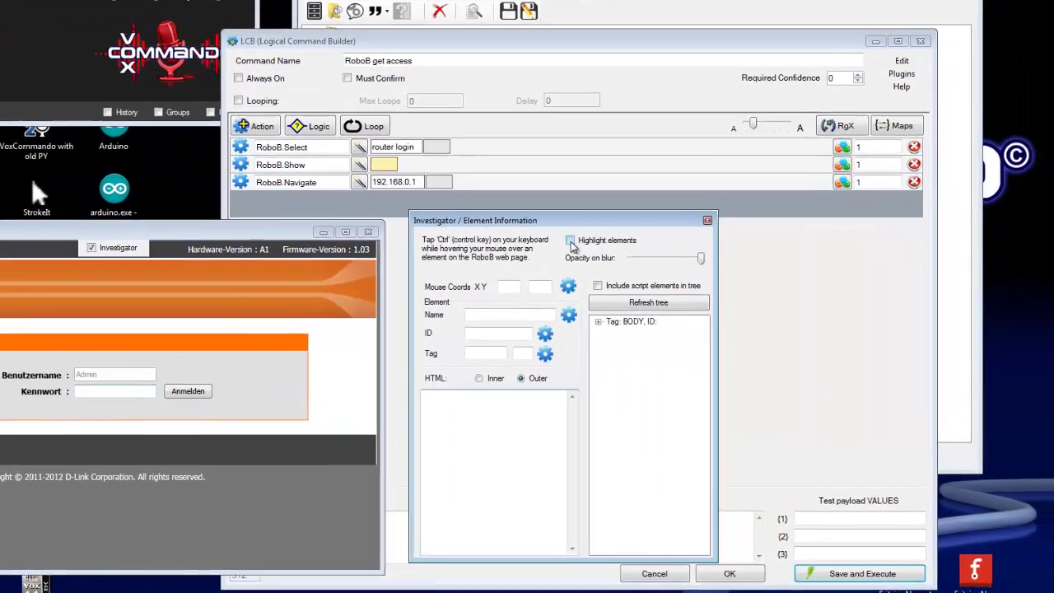
pyautogui.click(570, 240)
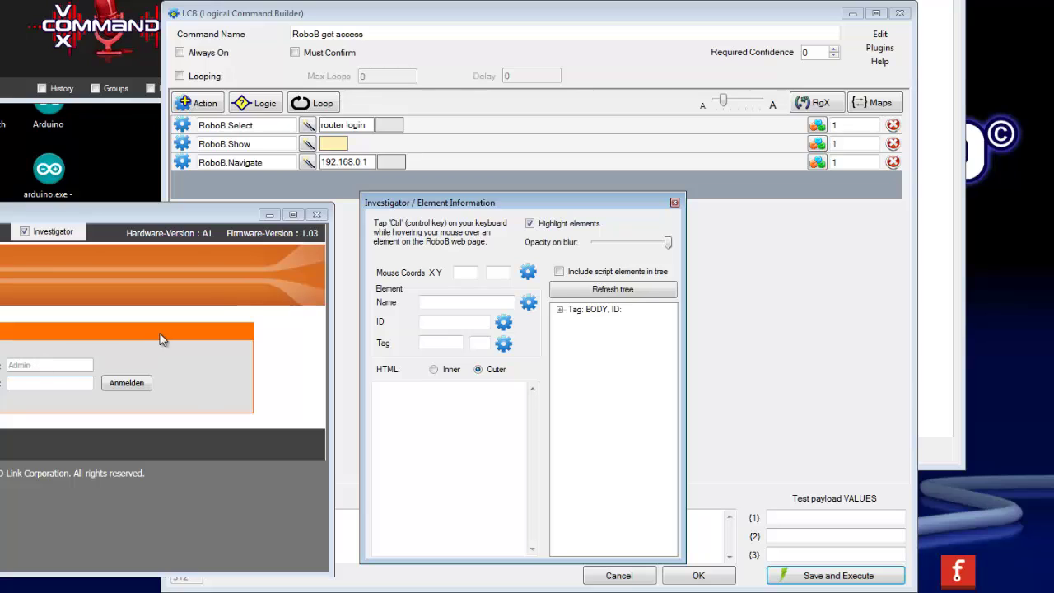
pyautogui.press('ctrl')
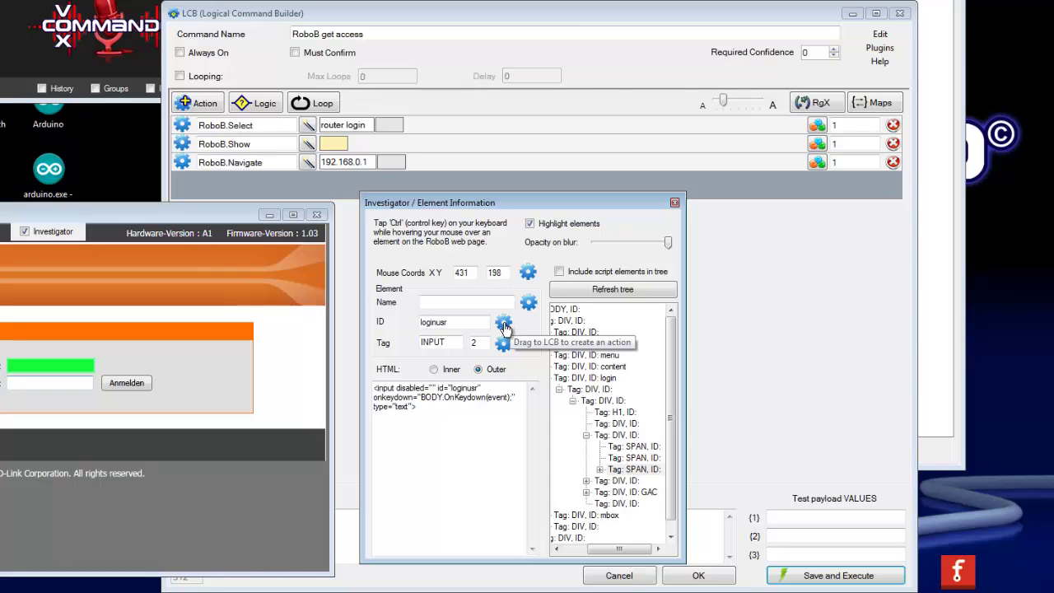
pyautogui.moveTo(503, 326); pyautogui.dragTo(504, 323)
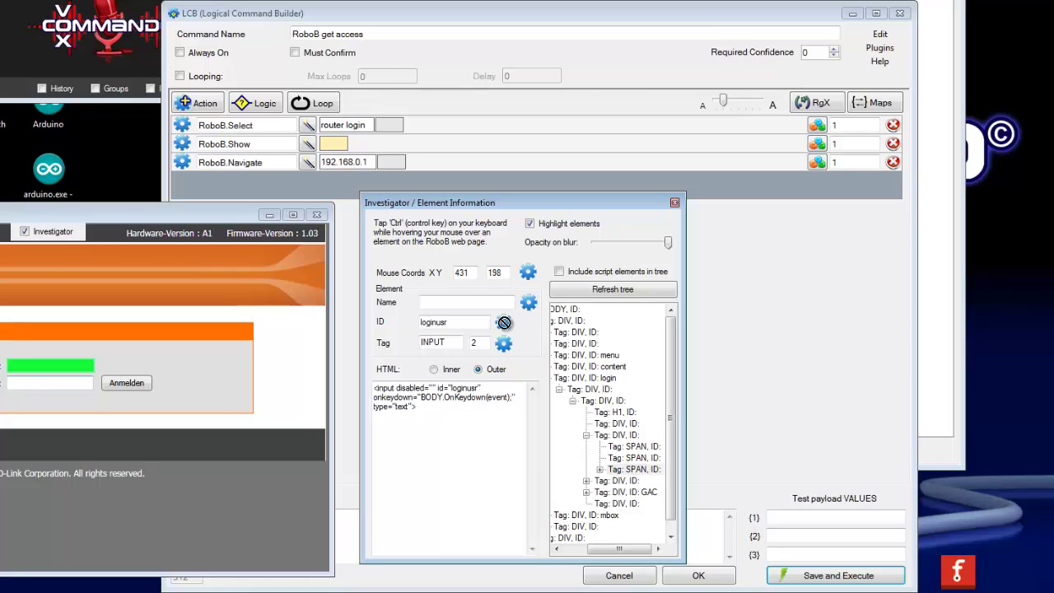
# - Add a RoboB.ElementByID loginusr step, delete the duplicate Select row, and add RoboB.Focus
pyautogui.moveTo(504, 323); pyautogui.dragTo(330, 188)
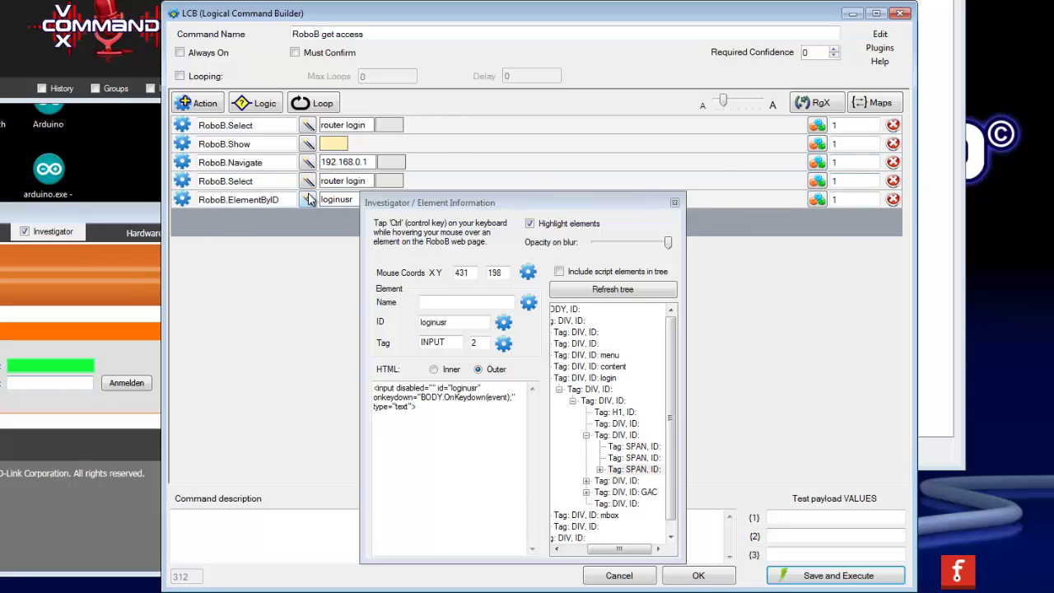
pyautogui.click(892, 180)
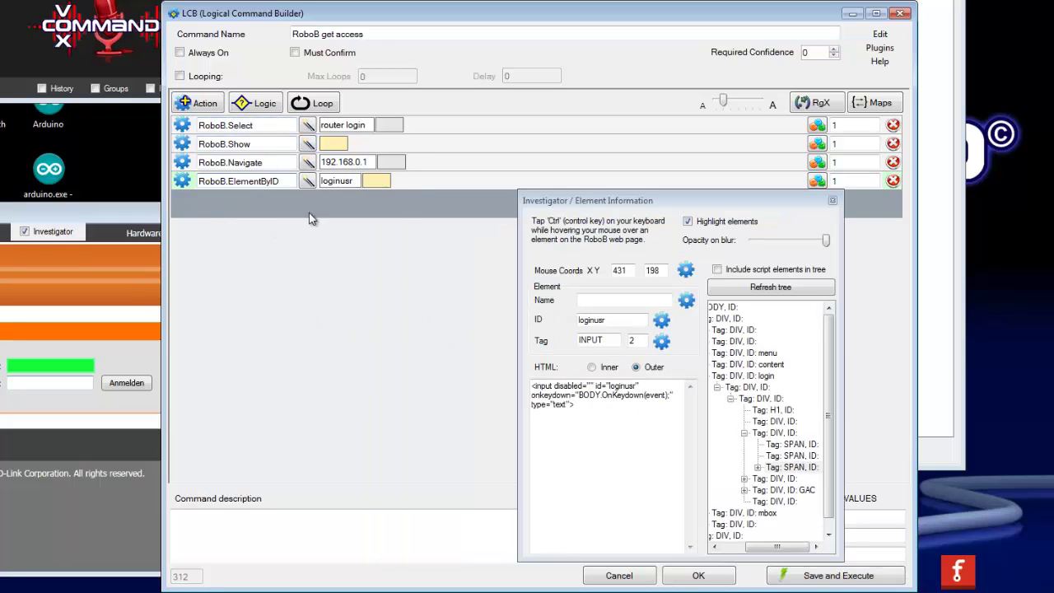
pyautogui.click(200, 103)
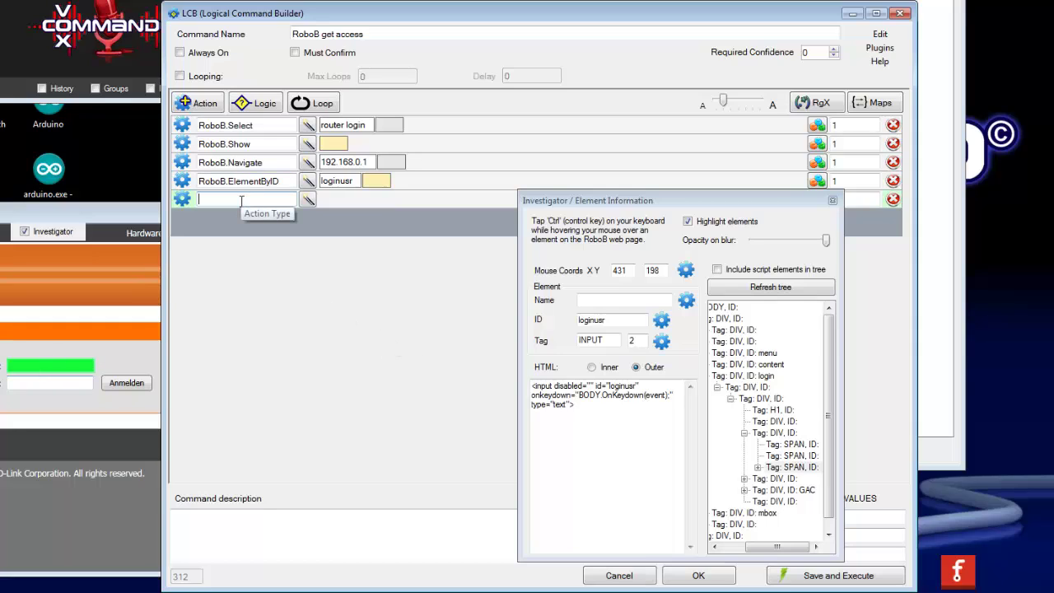
pyautogui.write('r')
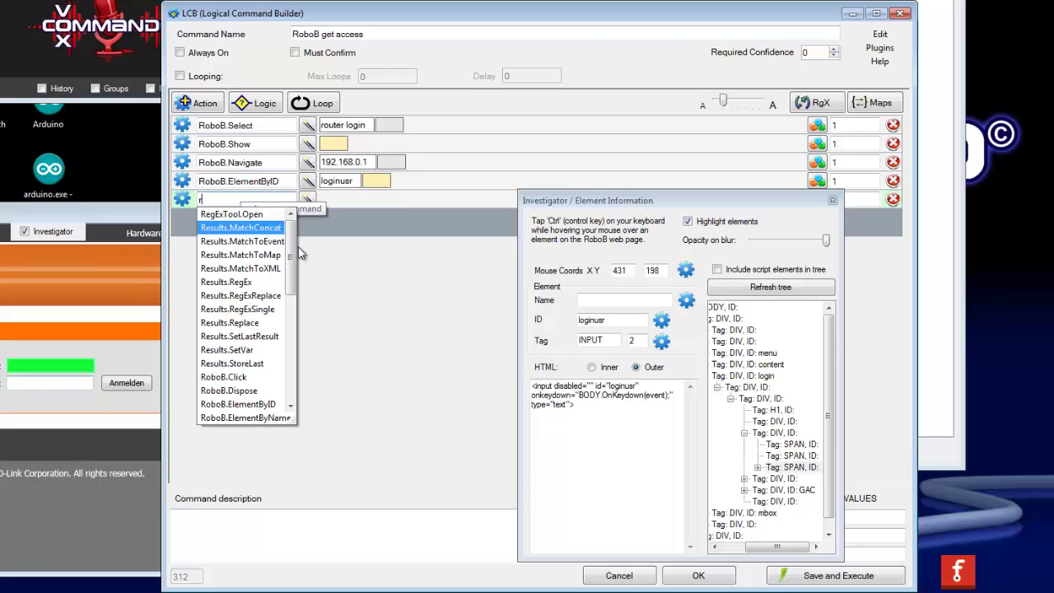
pyautogui.moveTo(290, 272); pyautogui.dragTo(294, 315)
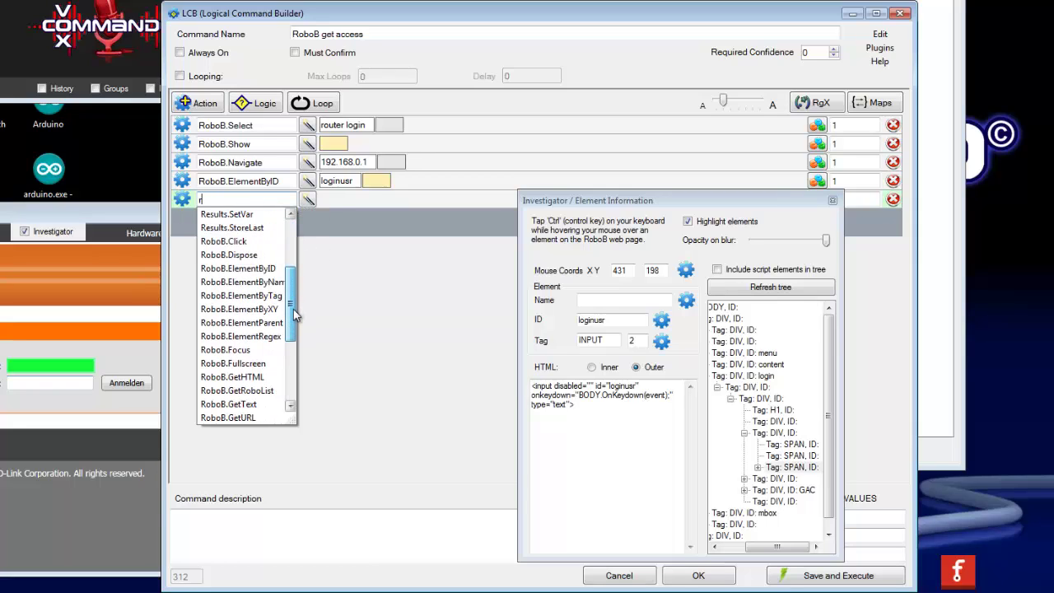
pyautogui.click(237, 352)
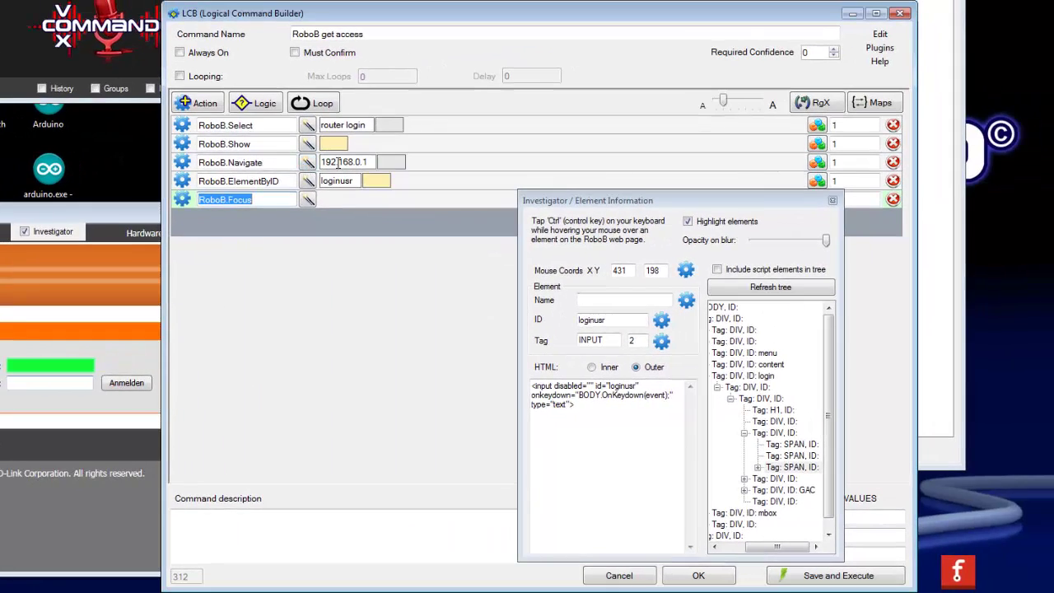
pyautogui.click(340, 162)
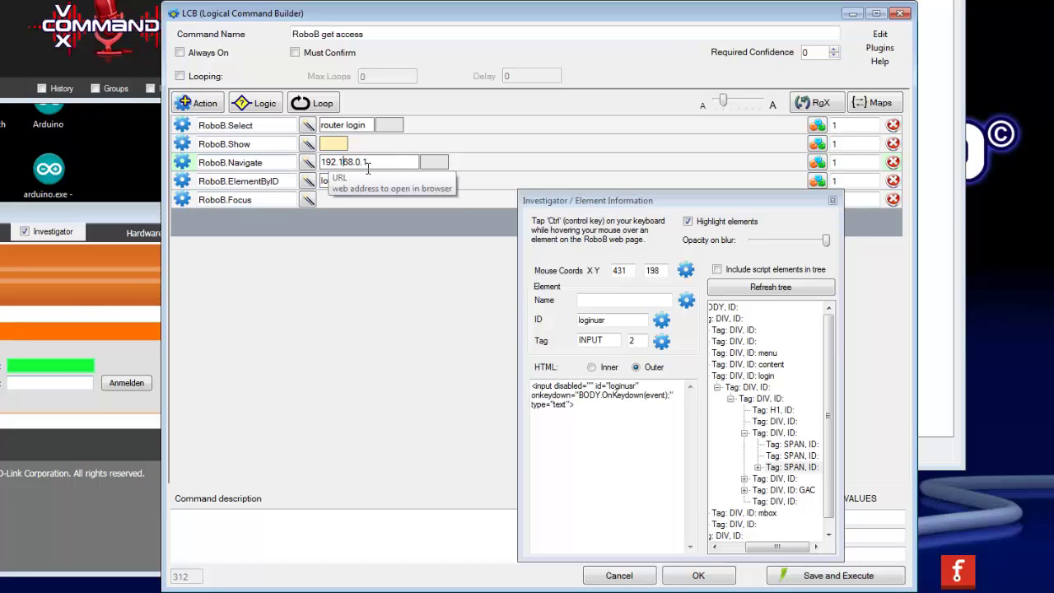
# - Insert a RoboB.Wait step directly after the Navigate 192.168.0.1 step
pyautogui.click(206, 103)
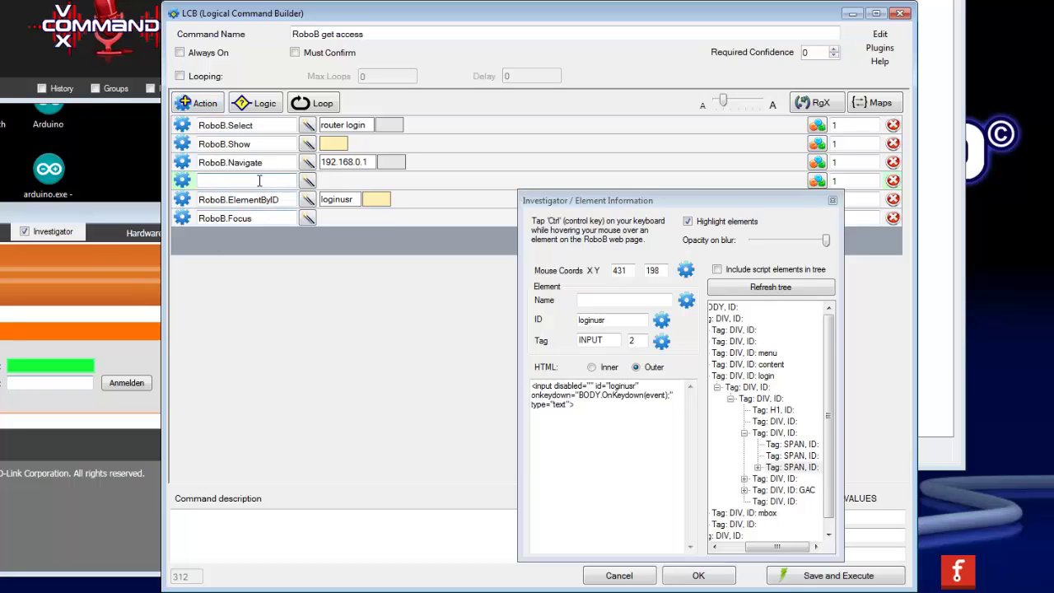
pyautogui.write('rob')
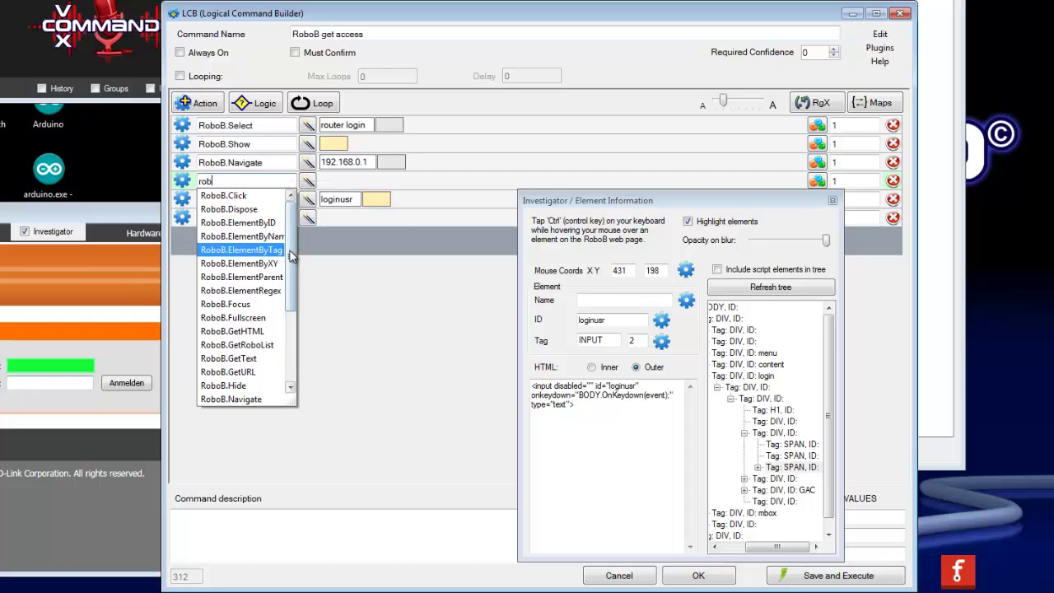
pyautogui.scroll(-4, 243, 329)
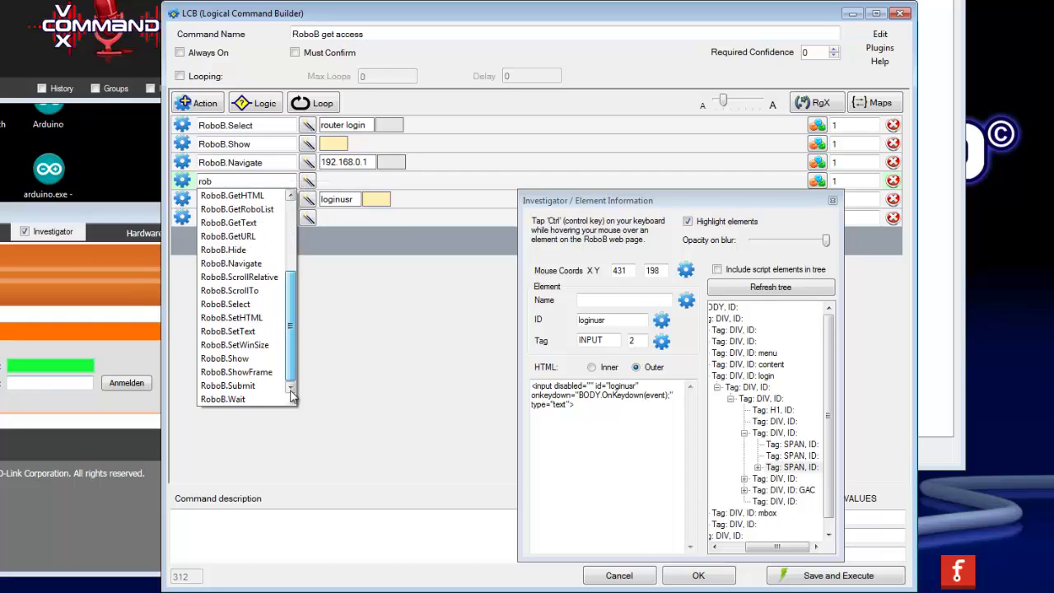
pyautogui.click(229, 402)
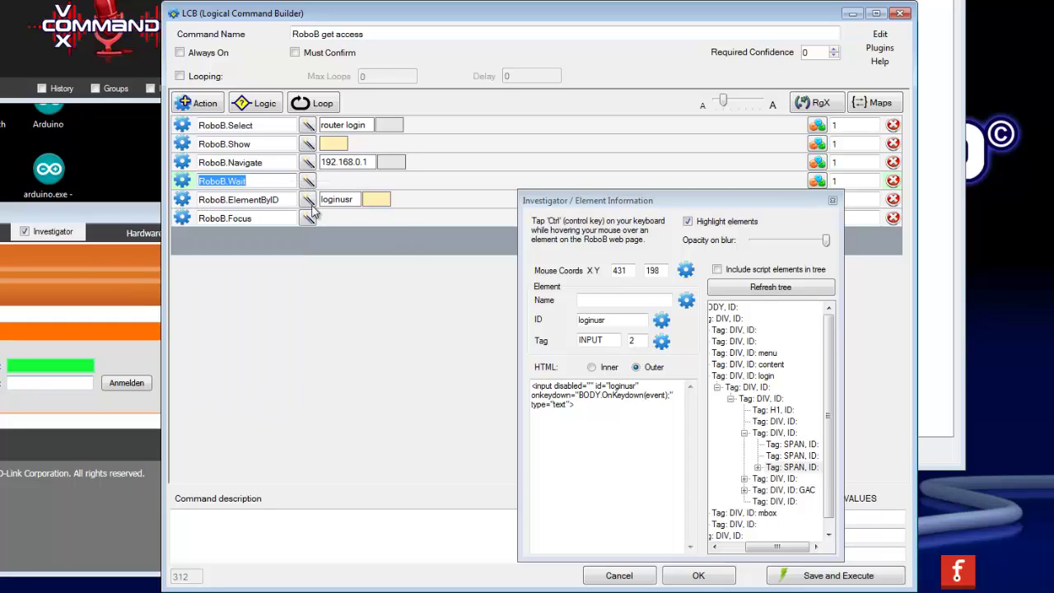
pyautogui.click(282, 186)
pyautogui.click(270, 217)
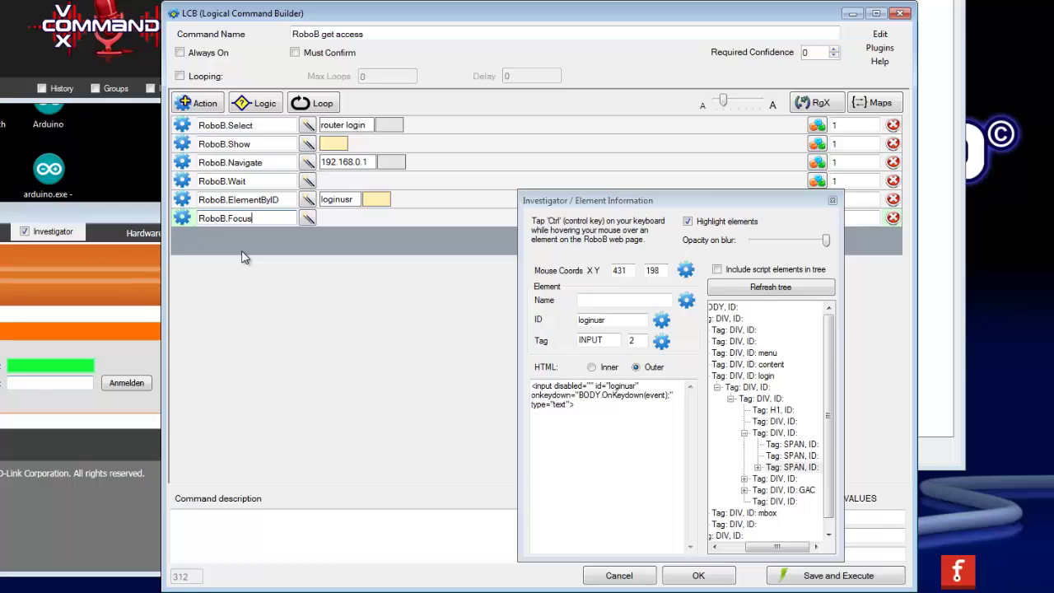
# - Add a RoboB.SetText step after Focus with the text 'your username'
pyautogui.press('Return')
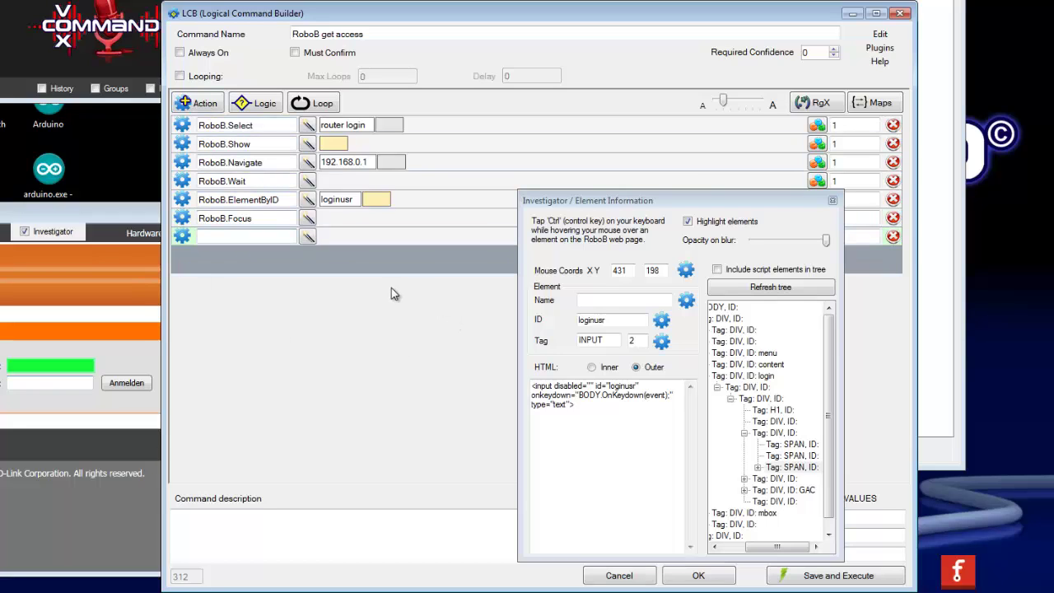
pyautogui.write('r')
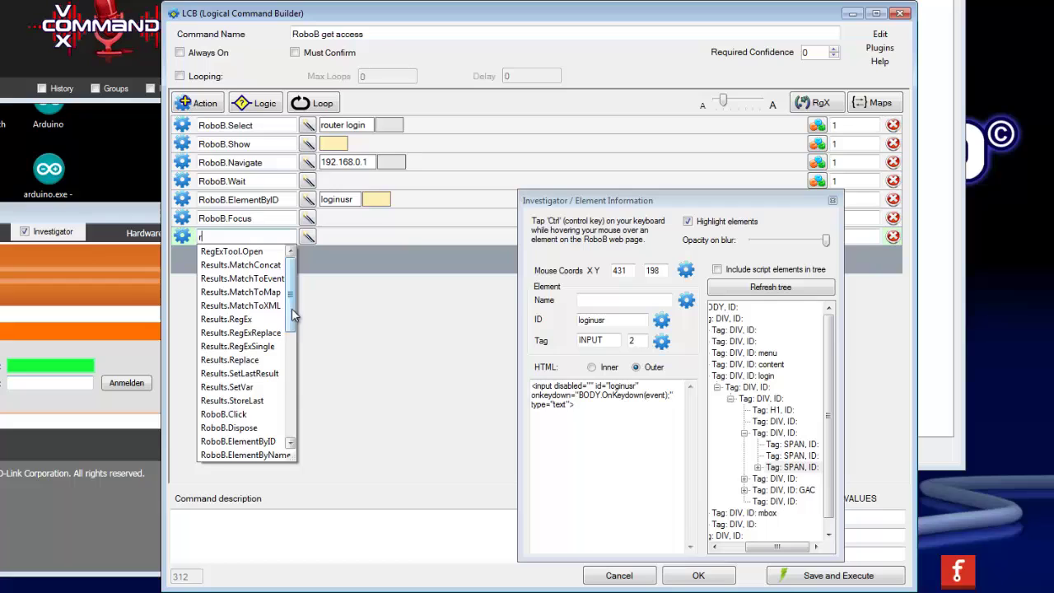
pyautogui.moveTo(292, 308); pyautogui.dragTo(291, 424)
pyautogui.click(234, 387)
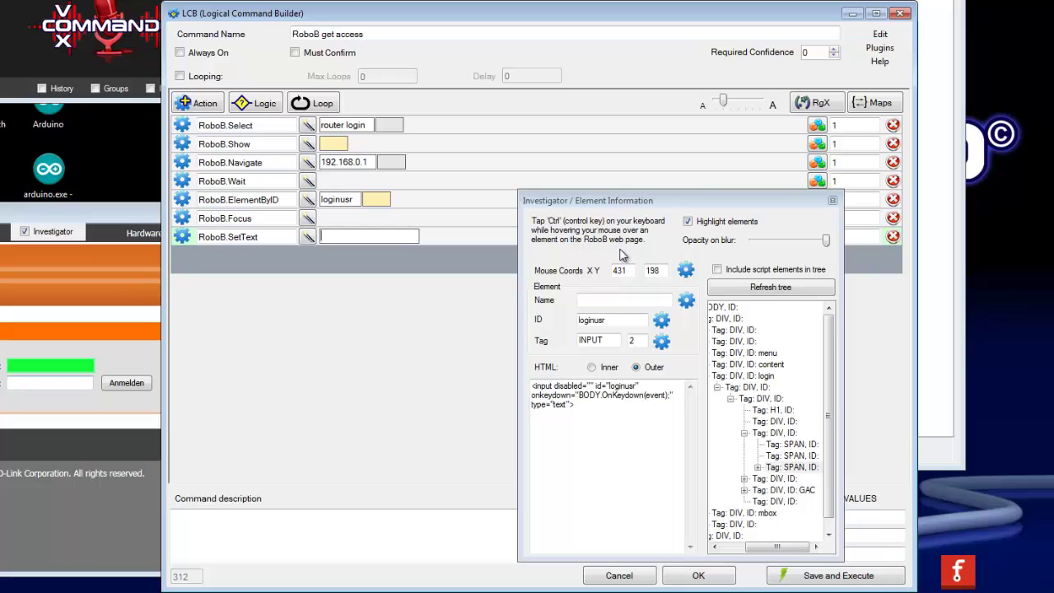
pyautogui.write('your username')
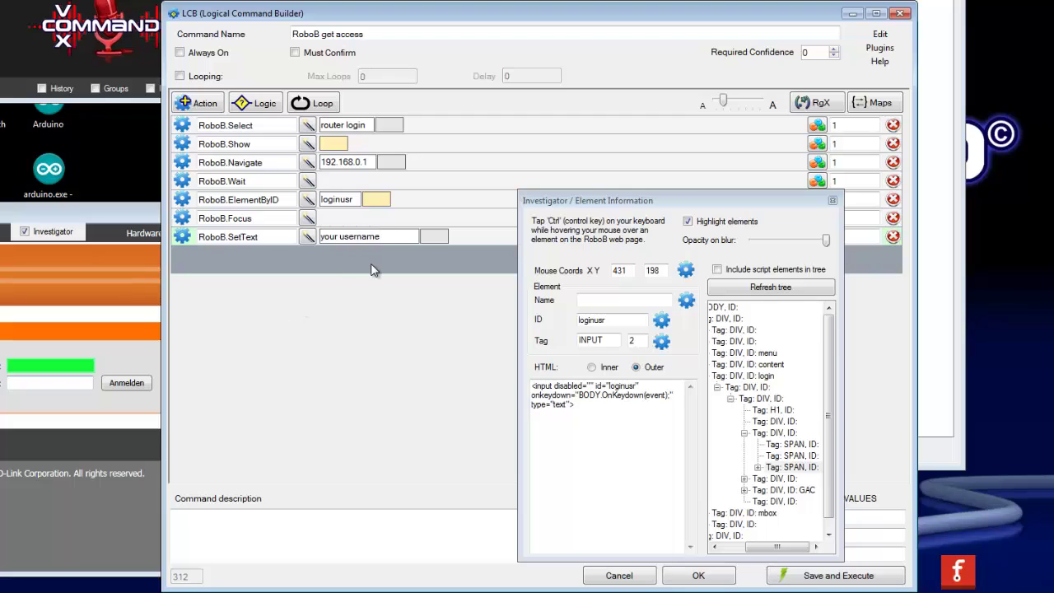
# - Capture the password field and add a RoboB.ElementByID loginpwd step, removing the extra Select row
pyautogui.click(599, 200)
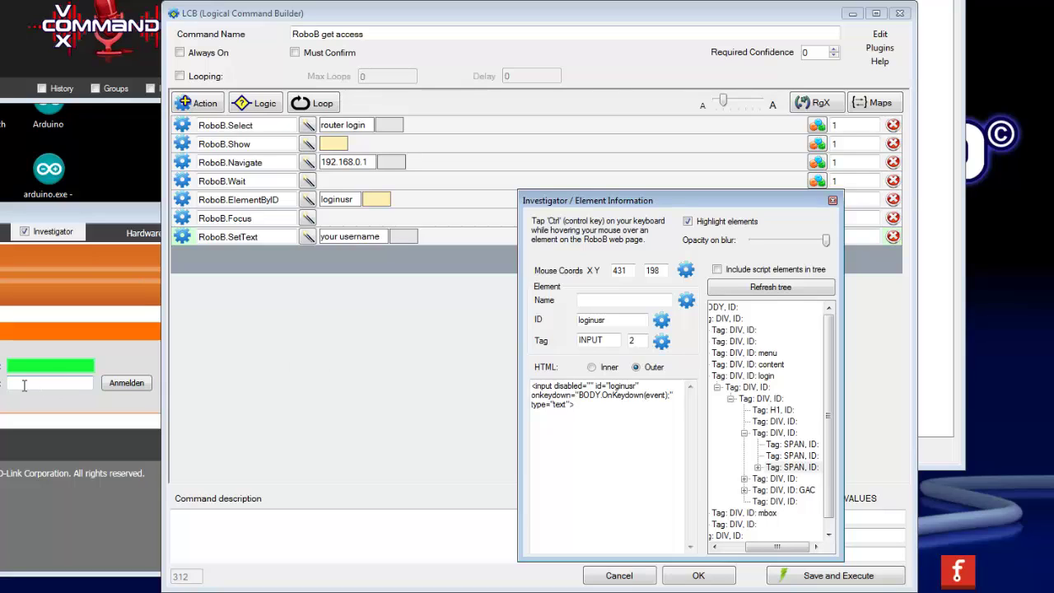
pyautogui.press('ctrl')
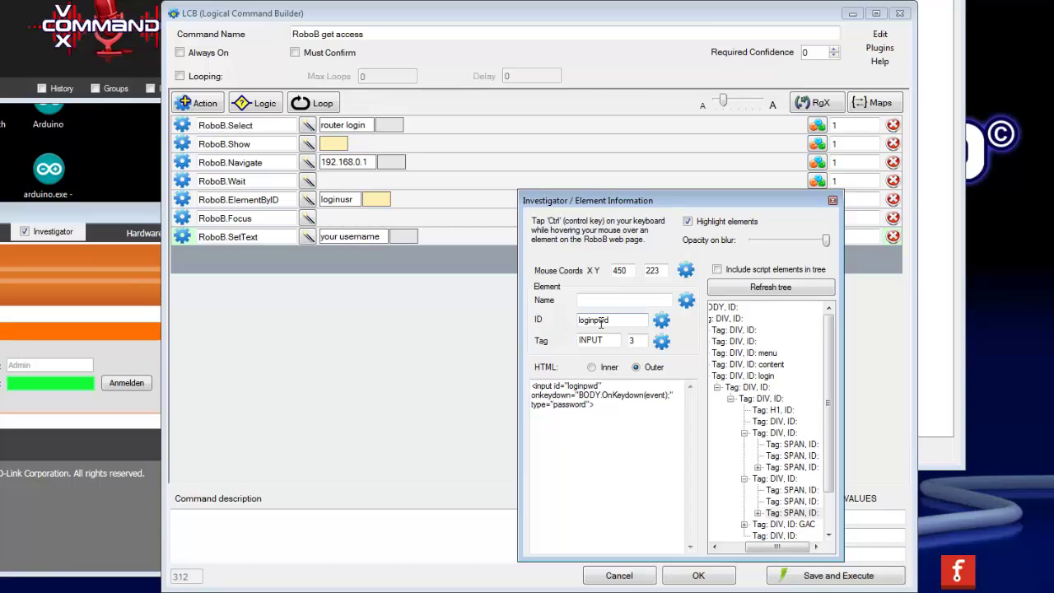
pyautogui.moveTo(661, 319); pyautogui.dragTo(262, 264)
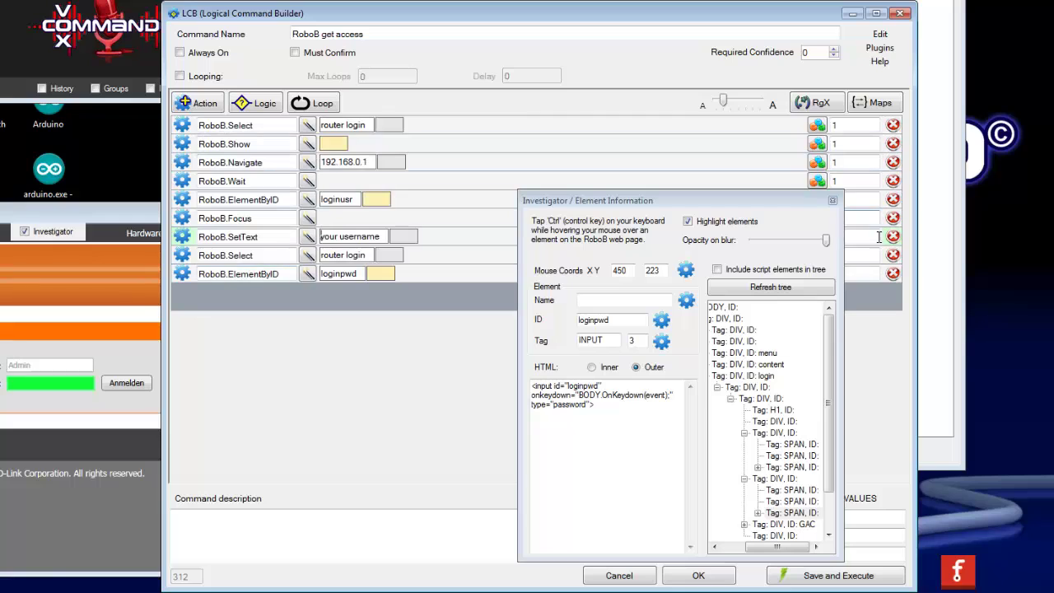
pyautogui.click(894, 255)
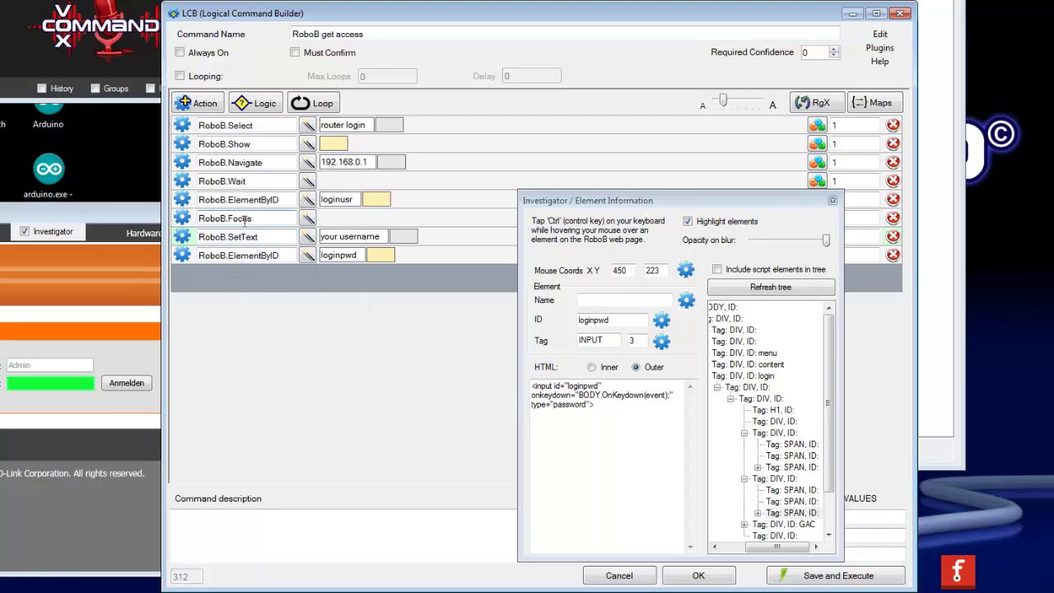
# - Copy the Focus and SetText steps below it and change the new text to 'your password'
pyautogui.click(208, 218)
pyautogui.moveTo(182, 218); pyautogui.dragTo(197, 276)
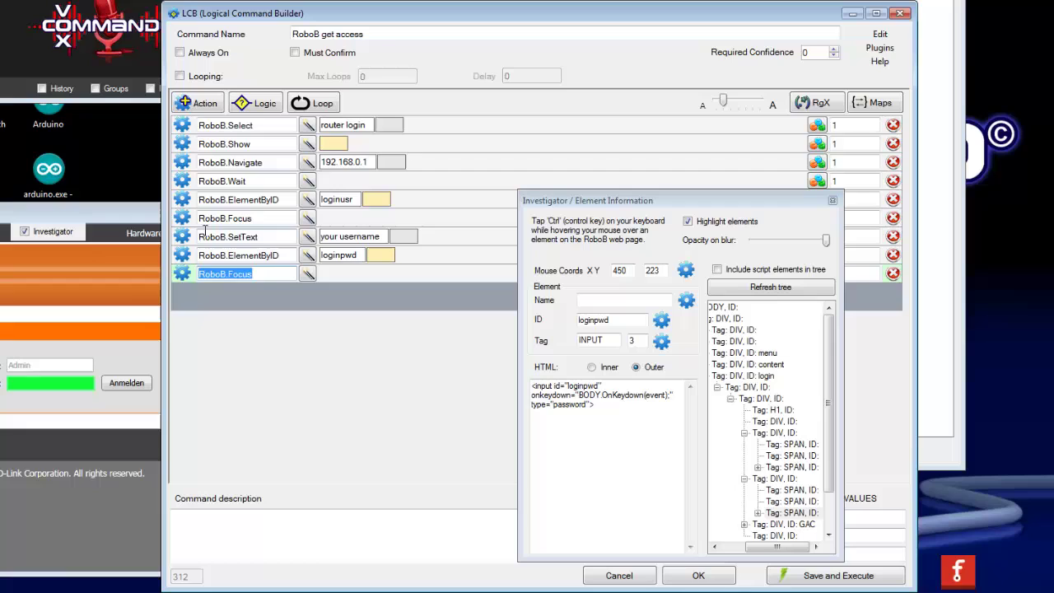
pyautogui.moveTo(182, 237); pyautogui.dragTo(185, 281)
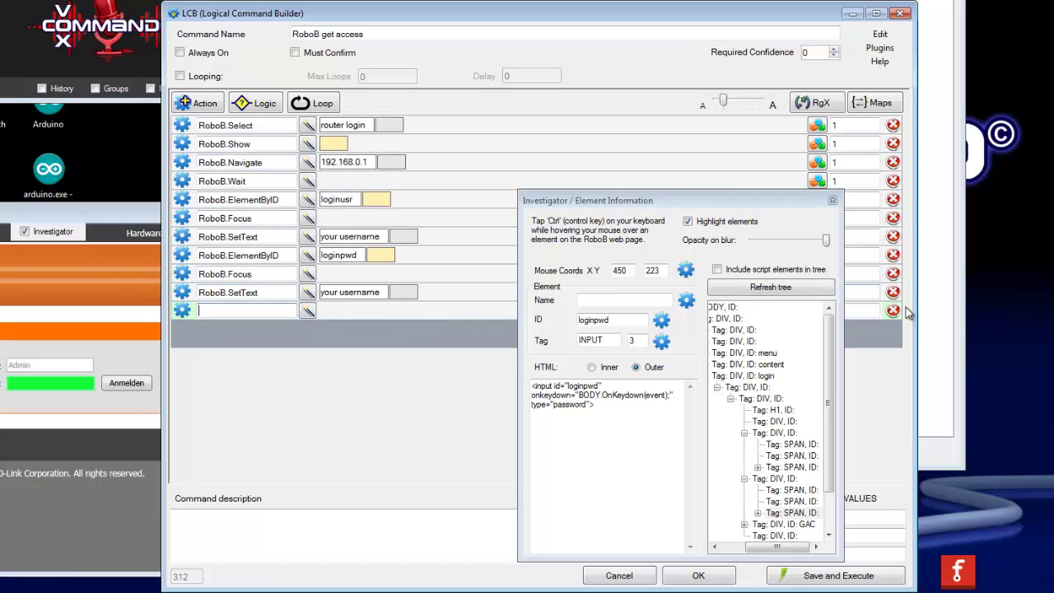
pyautogui.click(893, 312)
pyautogui.click(380, 292)
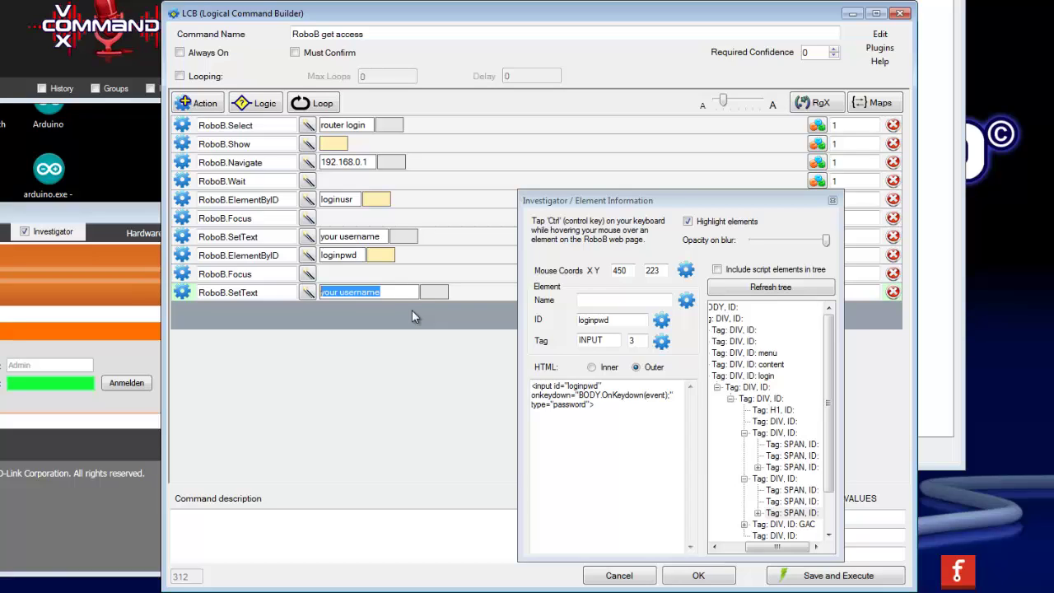
pyautogui.write('your pa')
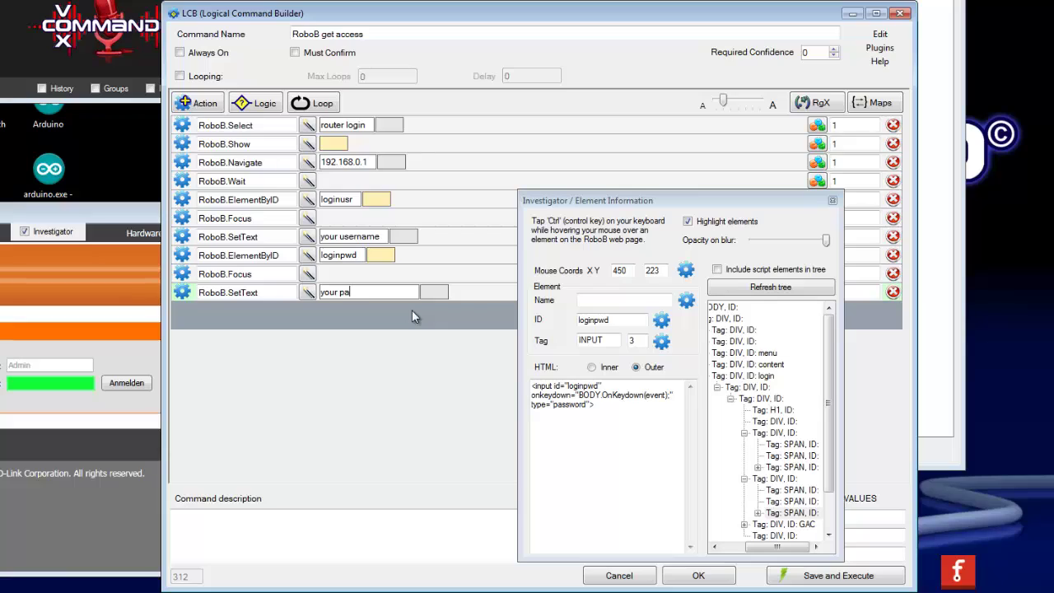
pyautogui.write('ssword')
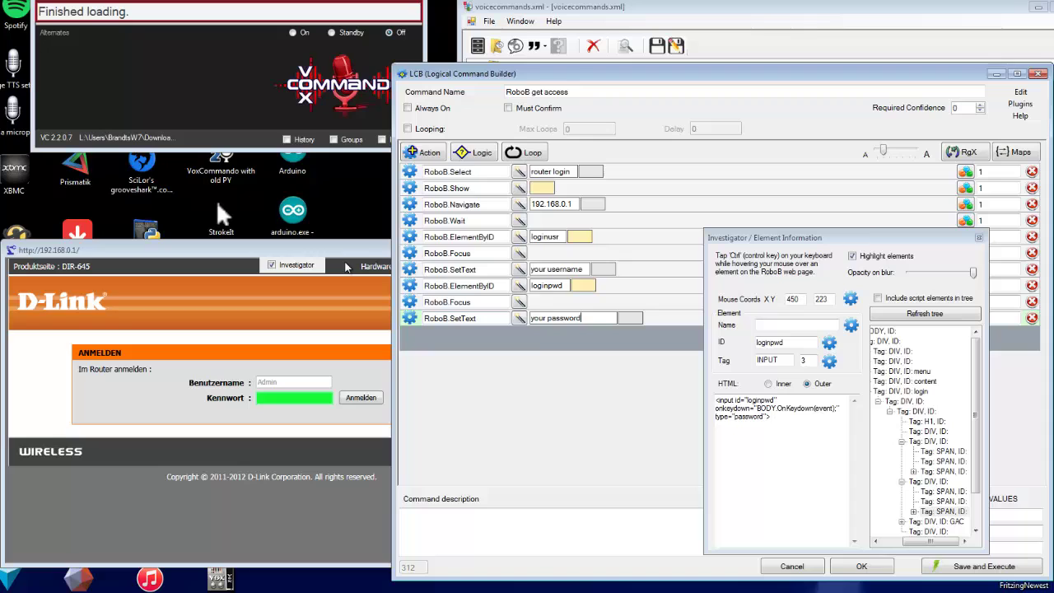
# - Move the Investigator and router login windows aside, leaving the Logical Command Builder in front
pyautogui.click(345, 265)
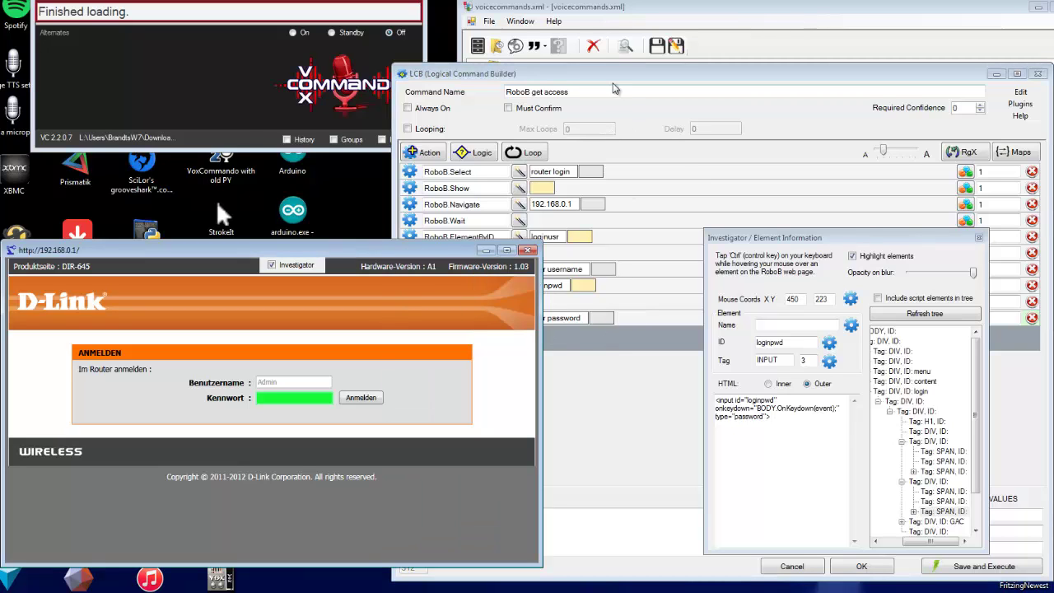
pyautogui.click(616, 76)
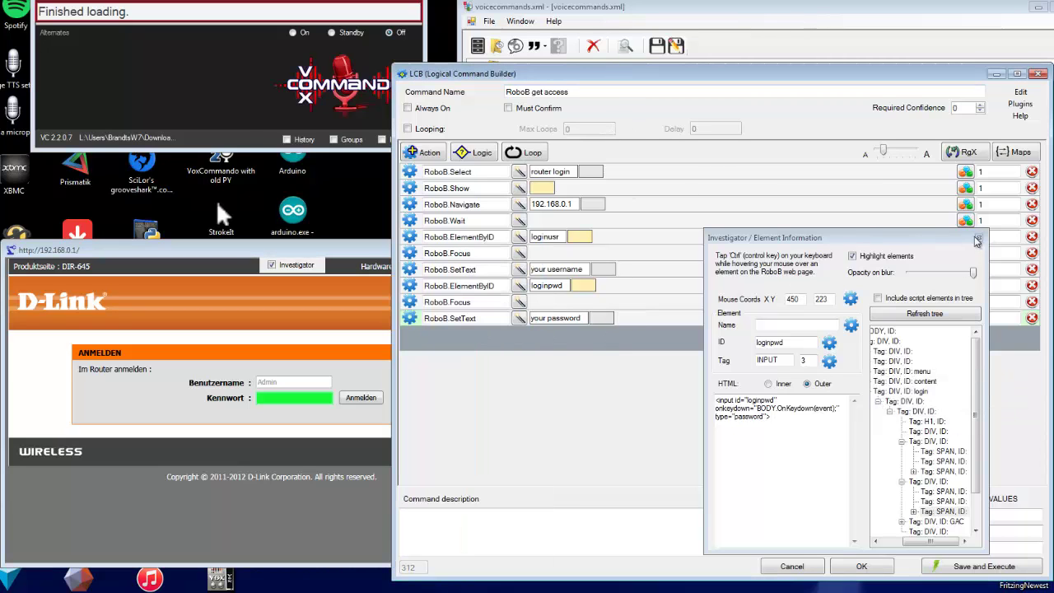
pyautogui.moveTo(919, 241); pyautogui.dragTo(672, 11)
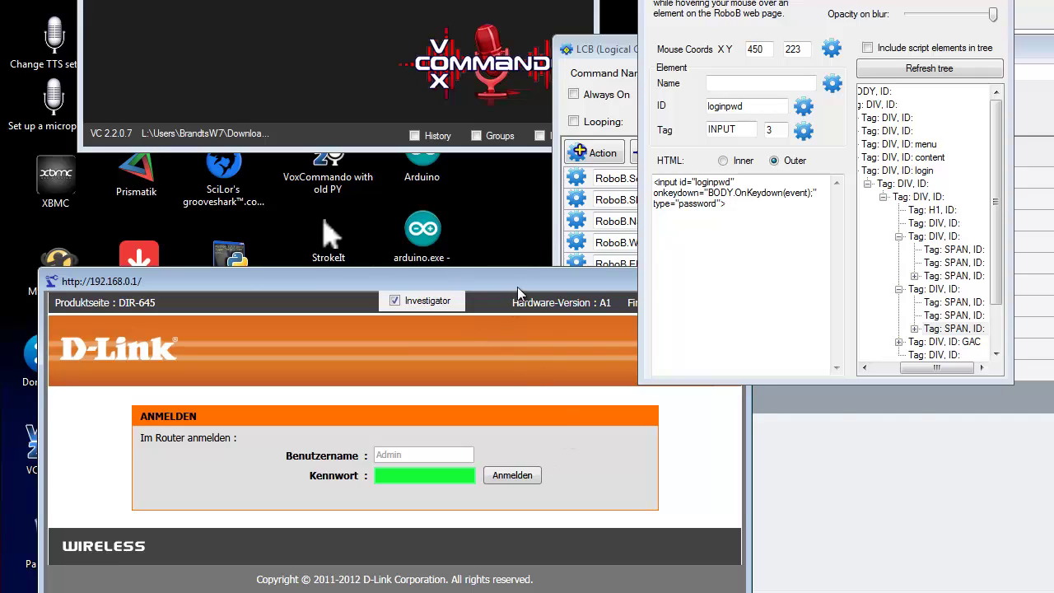
pyautogui.moveTo(517, 286); pyautogui.dragTo(781, 418)
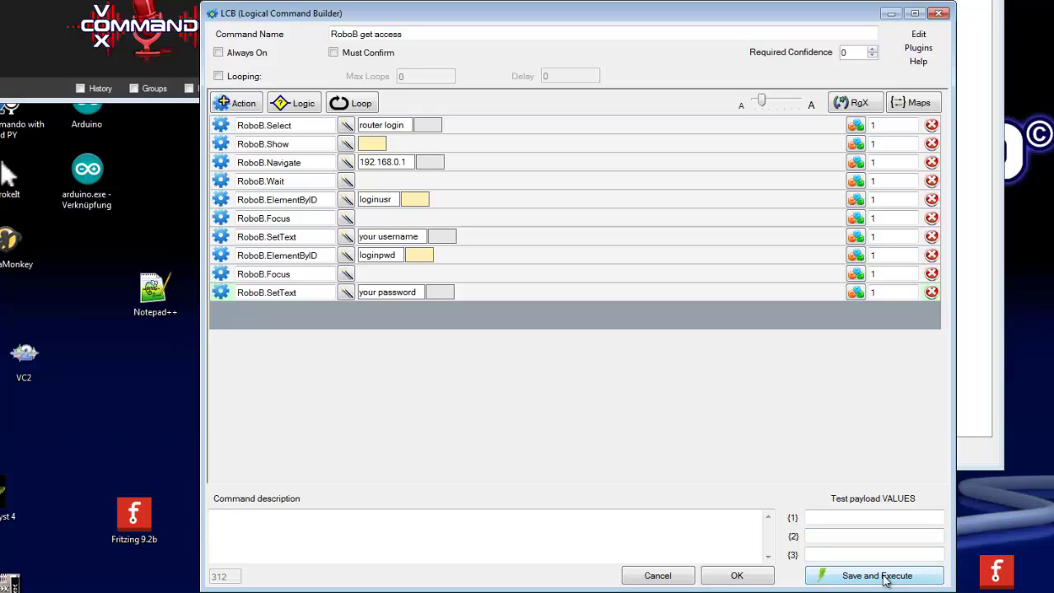
# - Save and execute the RoboB get access command, checking the router page's password field is filled
pyautogui.click(885, 578)
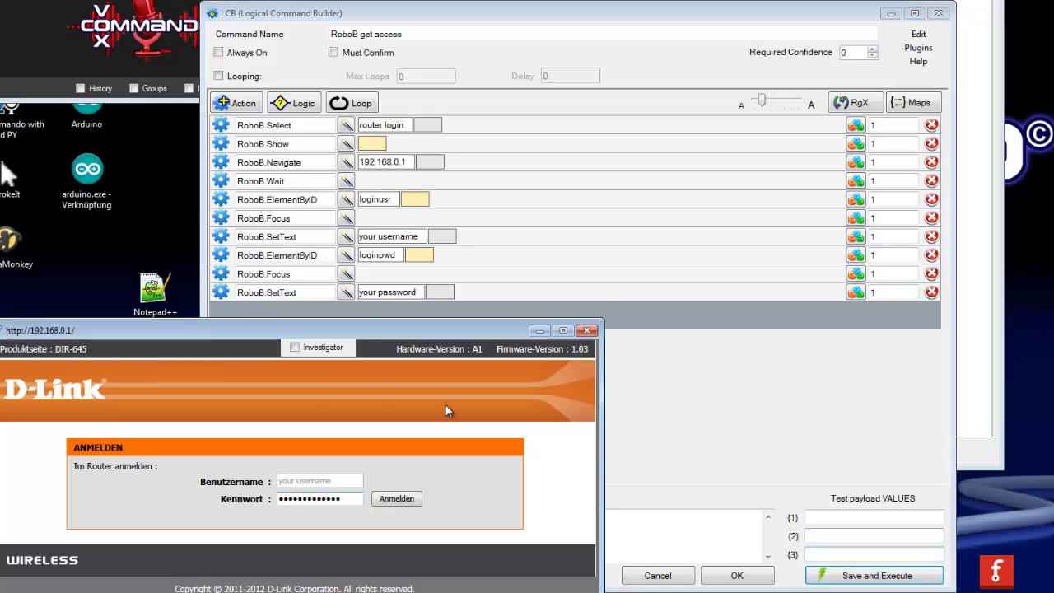
pyautogui.moveTo(356, 330); pyautogui.dragTo(91, 161)
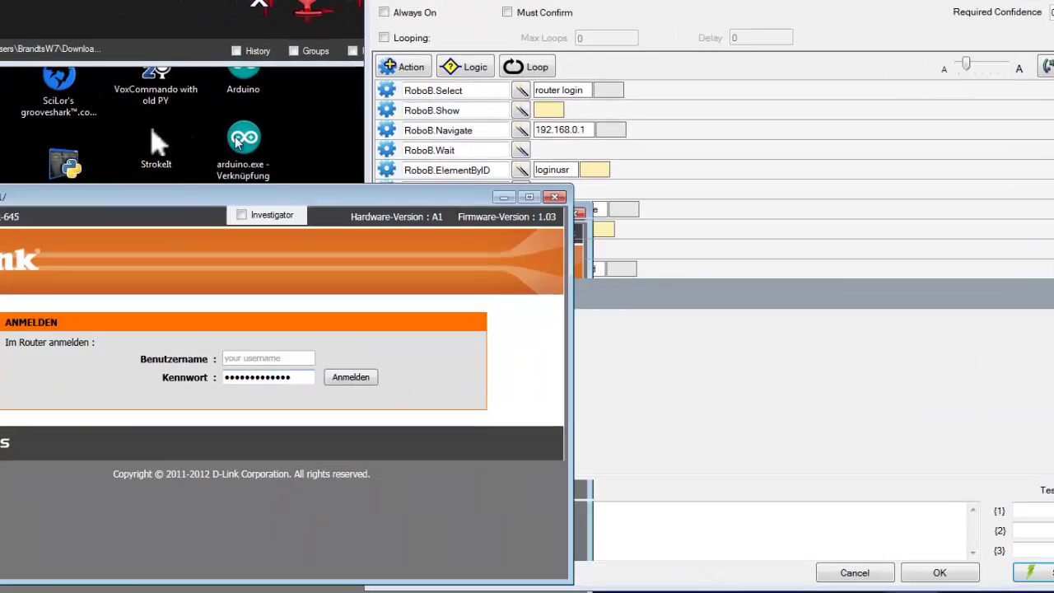
pyautogui.moveTo(416, 97); pyautogui.dragTo(426, 99)
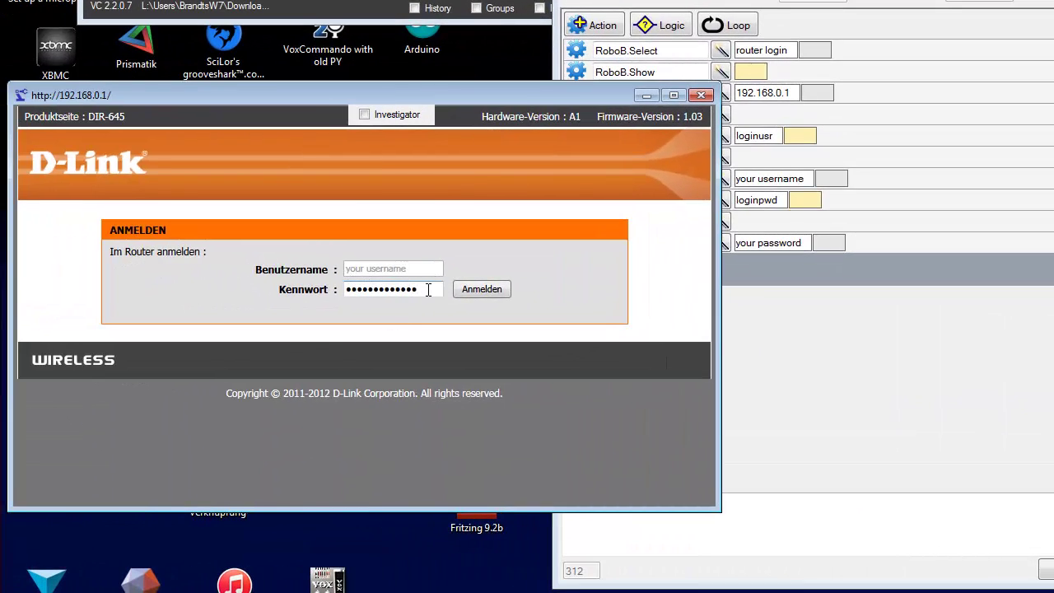
pyautogui.click(377, 291)
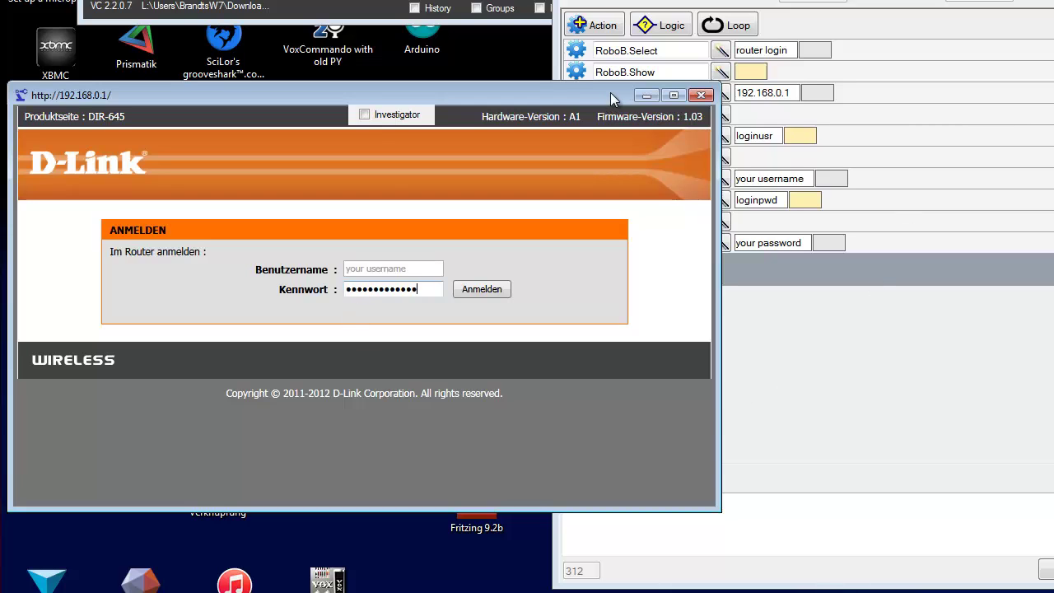
# - Submit the router login with Anmelden and tick the Investigator checkbox in the RoboB window
pyautogui.moveTo(586, 93); pyautogui.dragTo(517, 122)
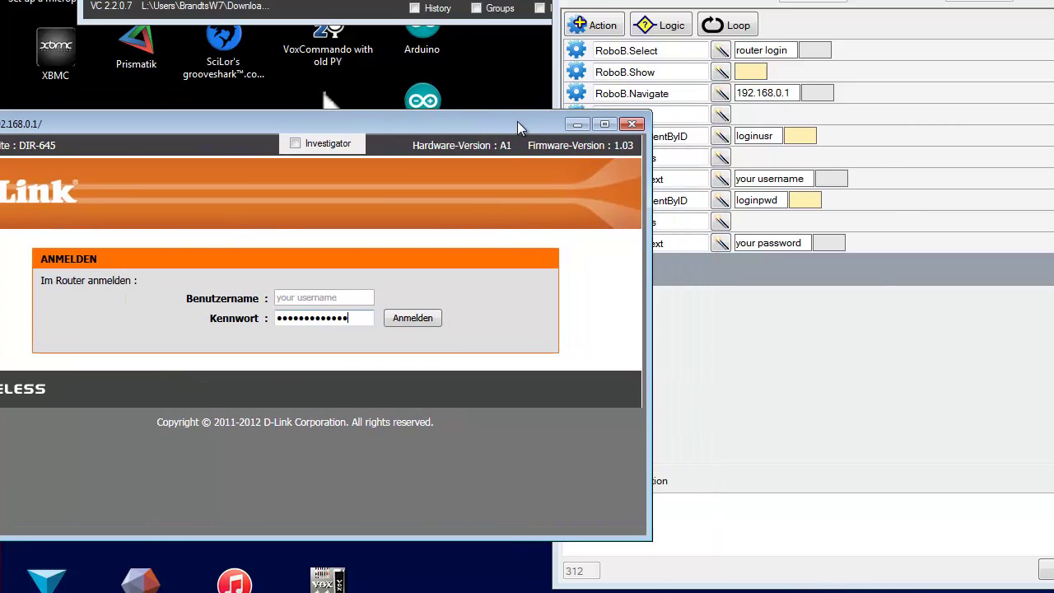
pyautogui.click(410, 320)
pyautogui.click(294, 143)
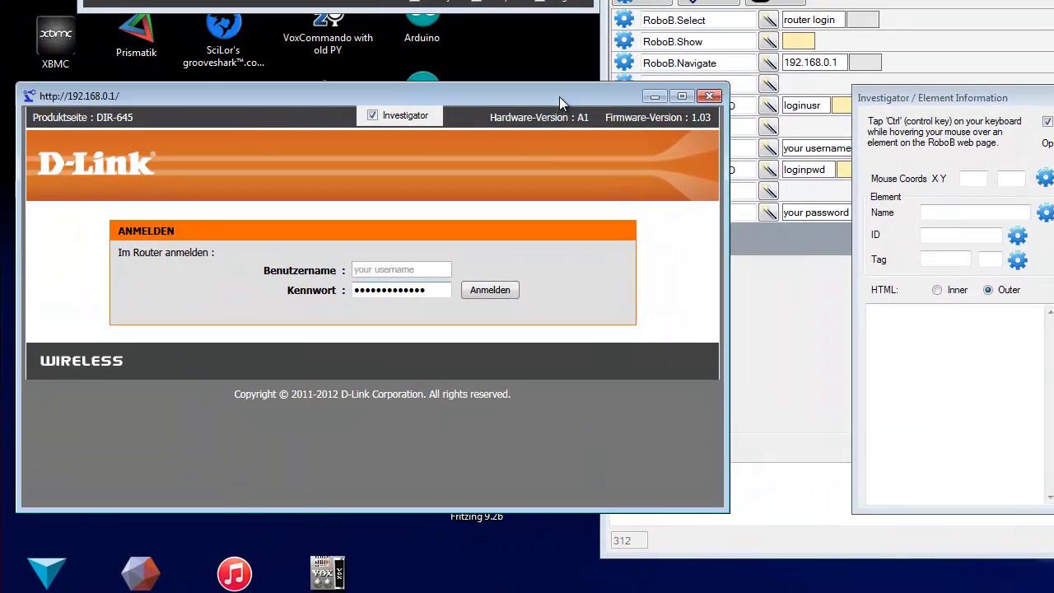
# - Inspect the Anmelden button, add its ElementByTag INPUT 4 lookup step, then close the Investigator
pyautogui.press('ctrl')
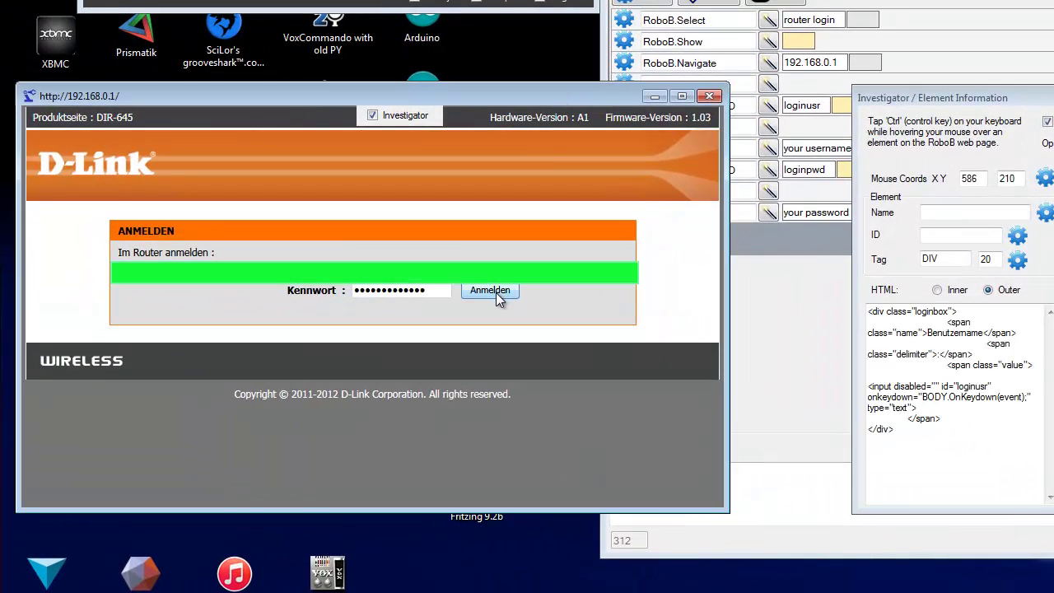
pyautogui.press('ctrl')
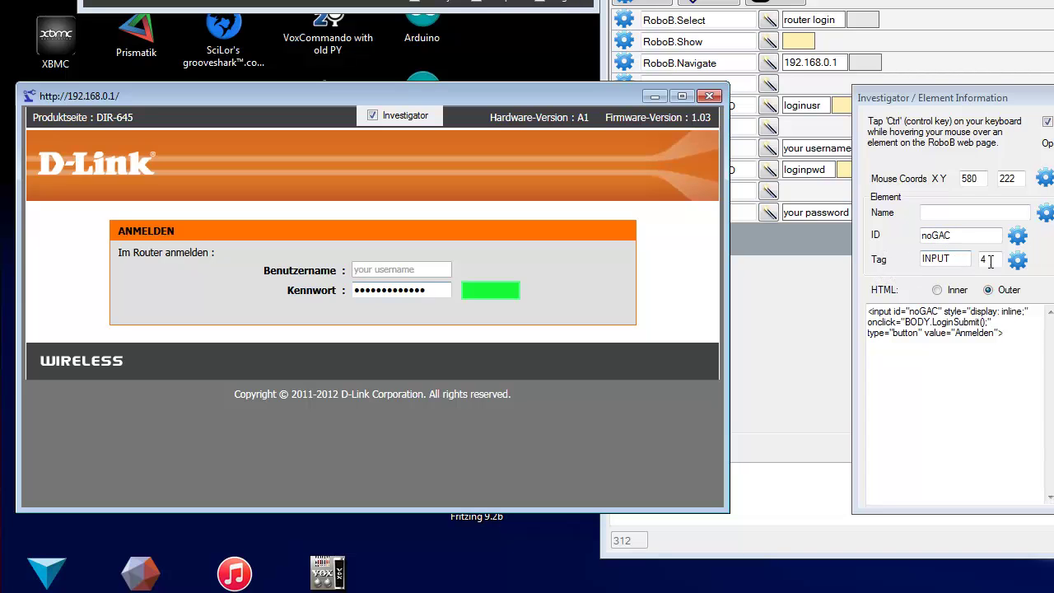
pyautogui.moveTo(1018, 260); pyautogui.dragTo(1024, 260)
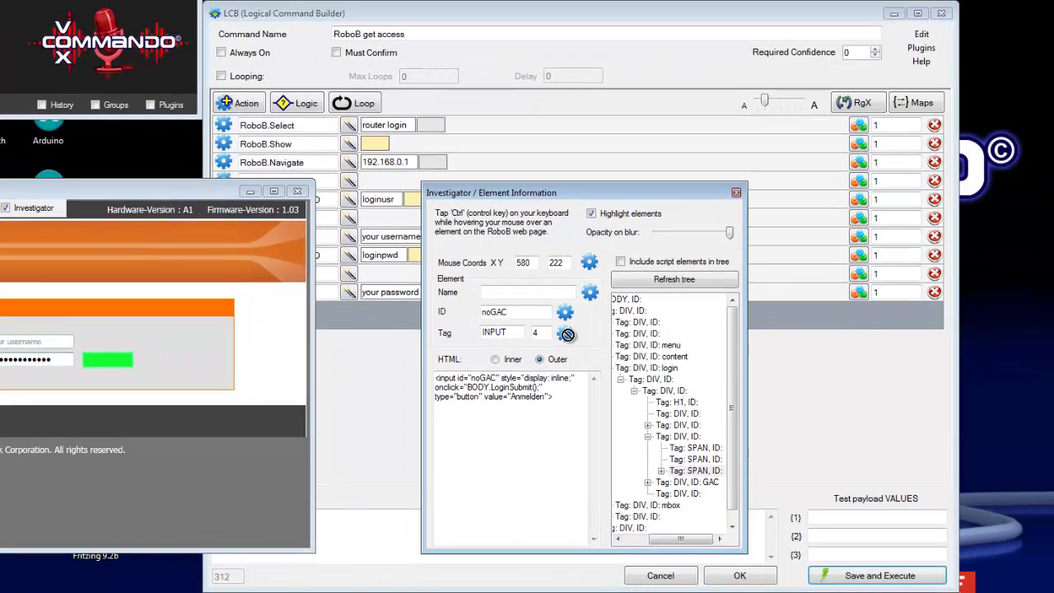
pyautogui.moveTo(567, 334); pyautogui.dragTo(371, 323)
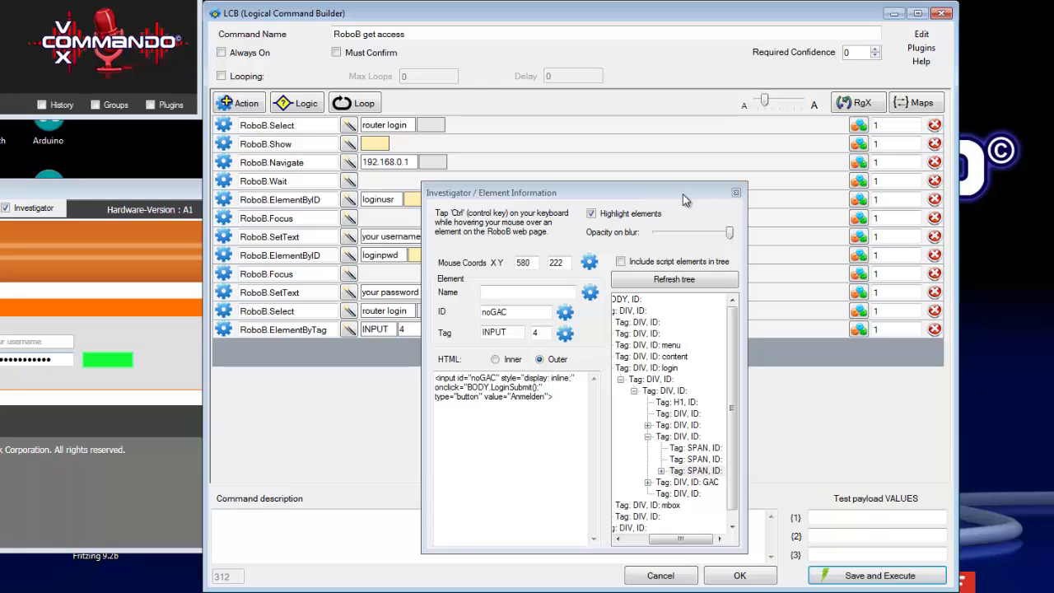
pyautogui.click(735, 194)
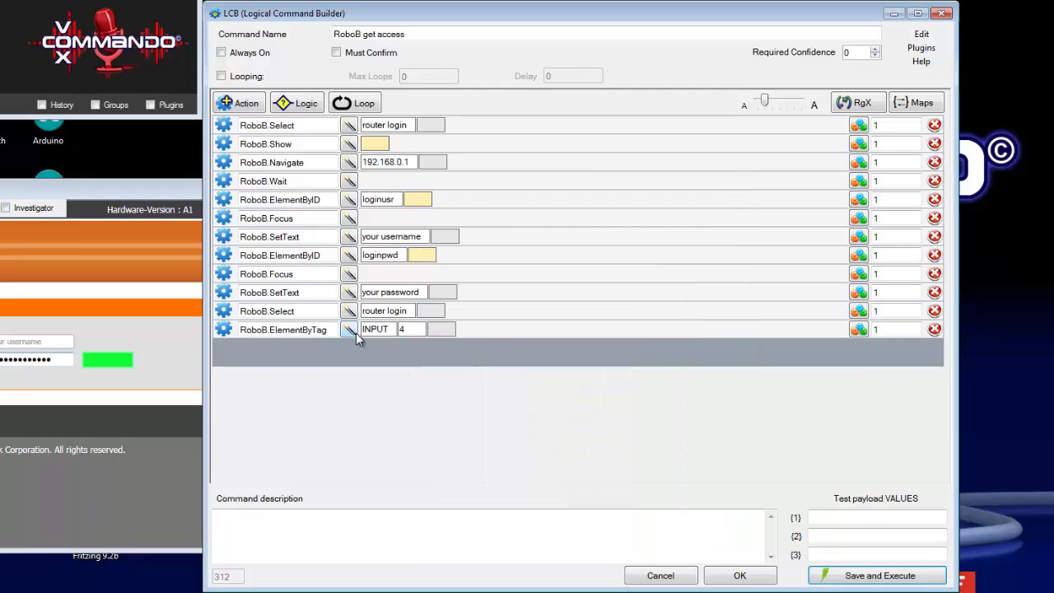
# - Delete the duplicate Select router login step and append a RoboB.Click action after ElementByTag
pyautogui.moveTo(291, 335)
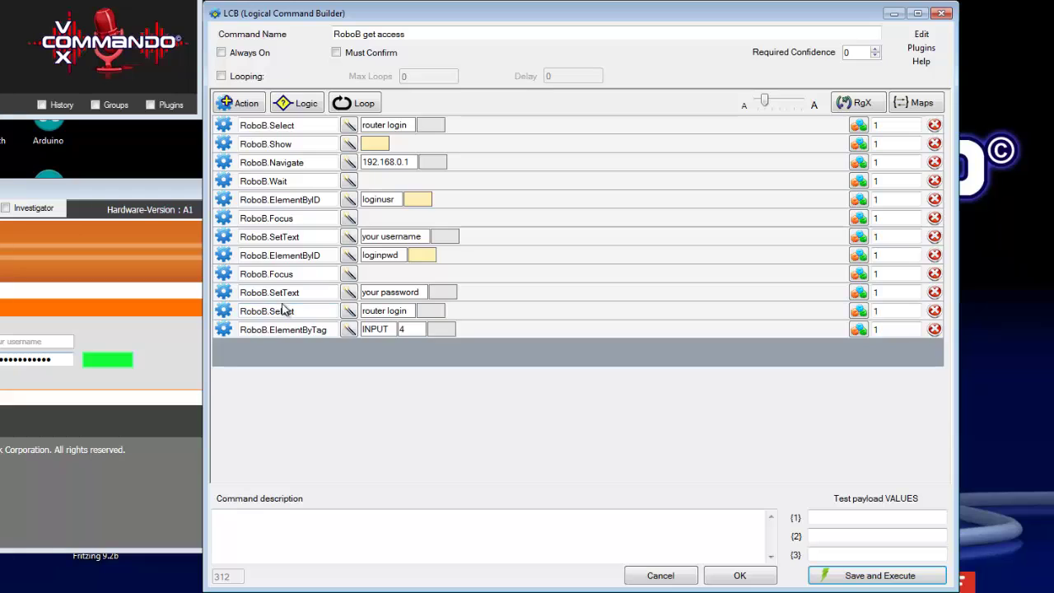
pyautogui.click(935, 312)
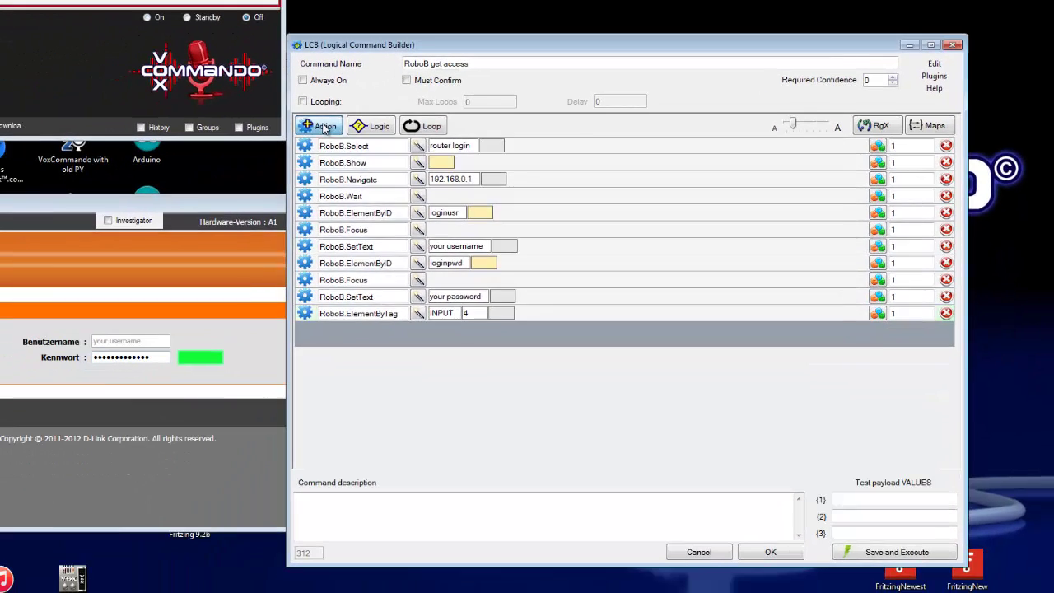
pyautogui.click(372, 498)
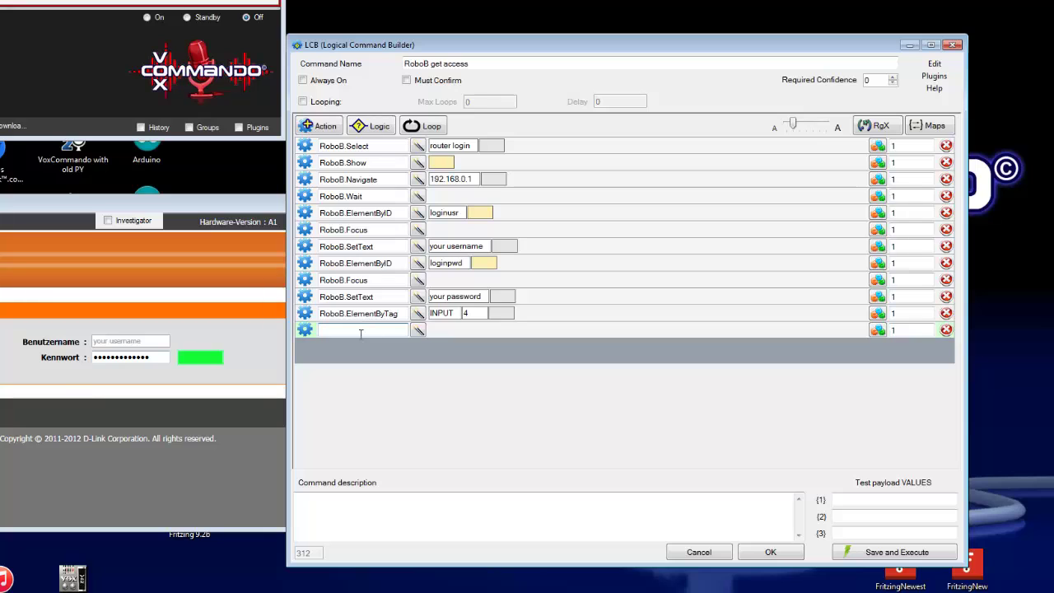
pyautogui.write('r')
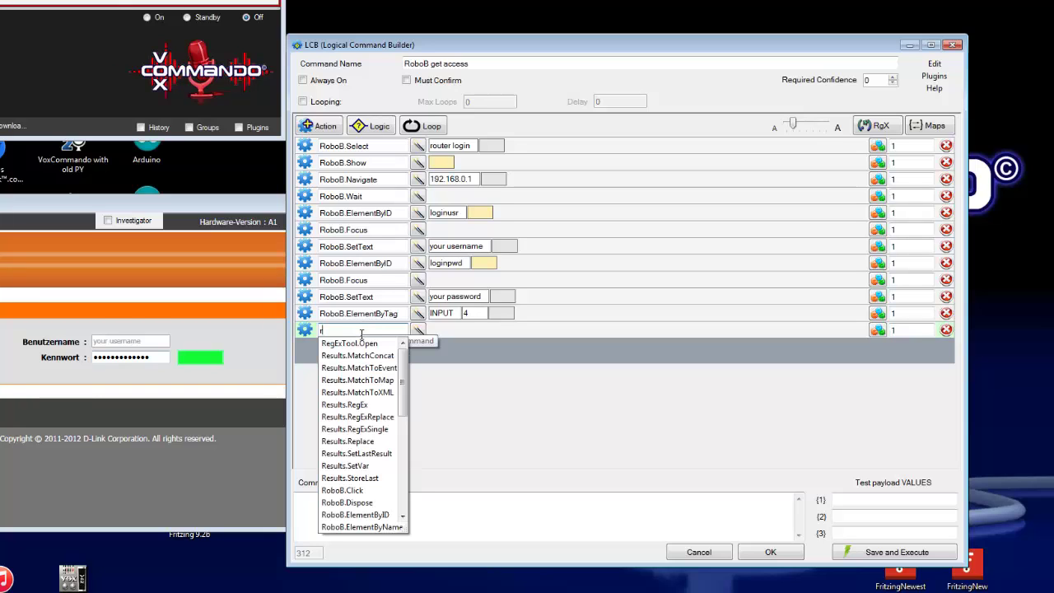
pyautogui.moveTo(402, 381); pyautogui.dragTo(416, 486)
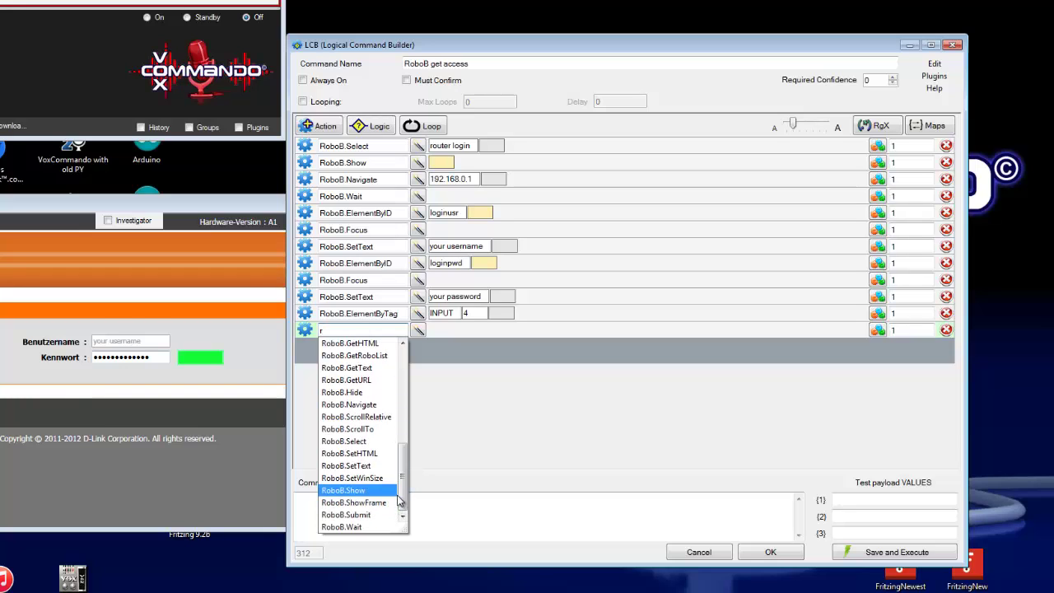
pyautogui.scroll(1, 405, 489)
pyautogui.moveTo(405, 489); pyautogui.dragTo(402, 446)
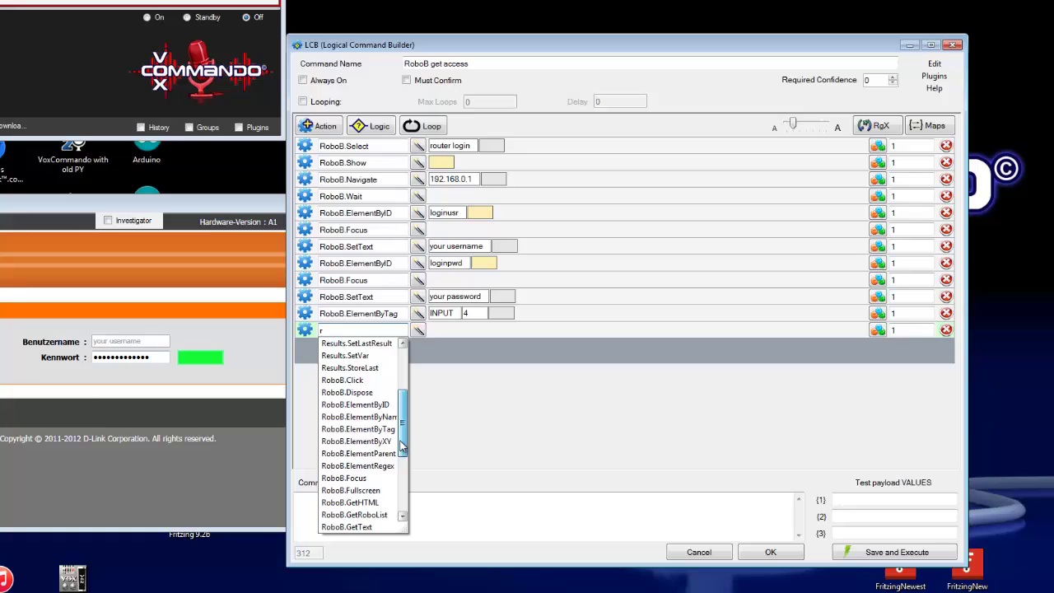
pyautogui.click(335, 380)
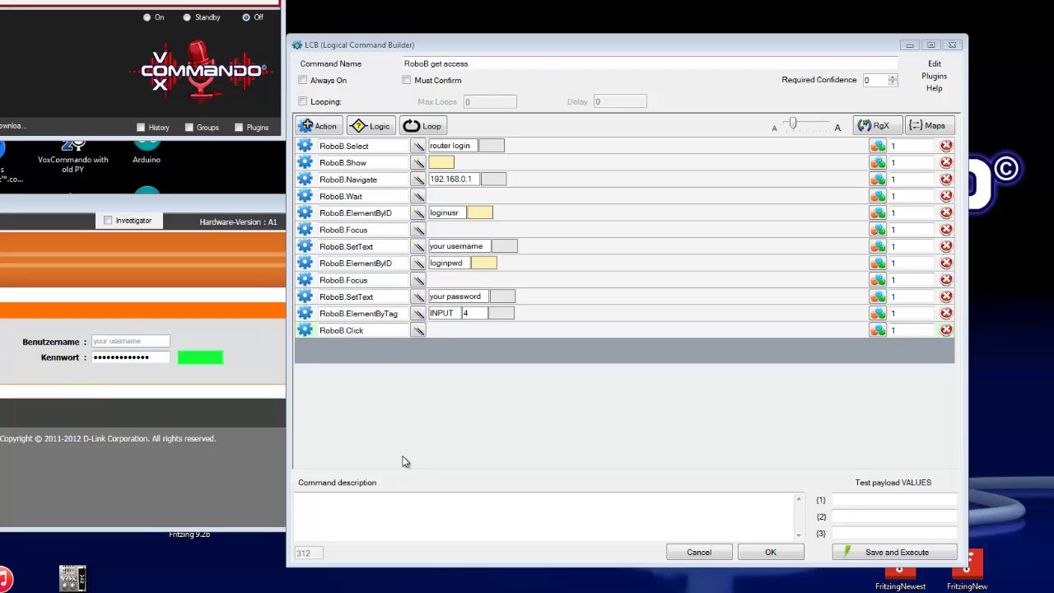
# - Save and execute the command, then arrange the D-Link page and command builder side by side
pyautogui.click(891, 556)
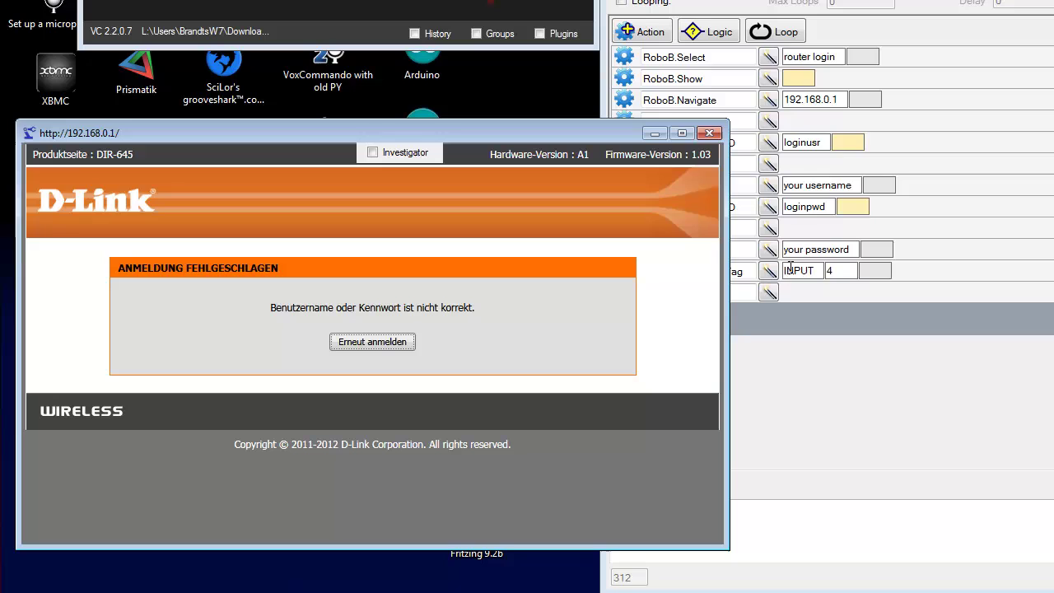
pyautogui.click(792, 333)
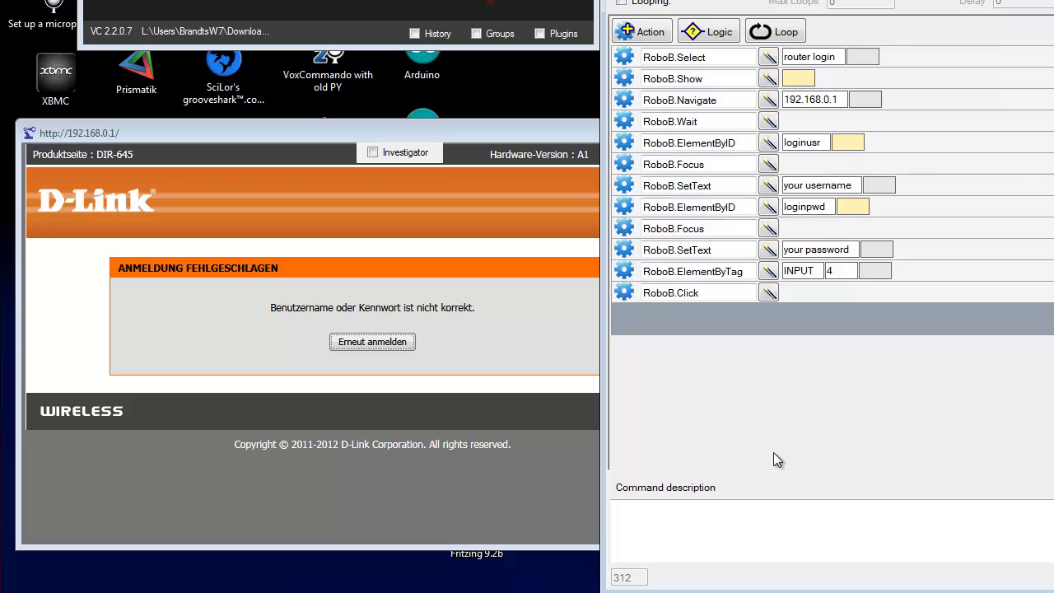
pyautogui.moveTo(371, 127); pyautogui.dragTo(353, 104)
pyautogui.click(906, 5)
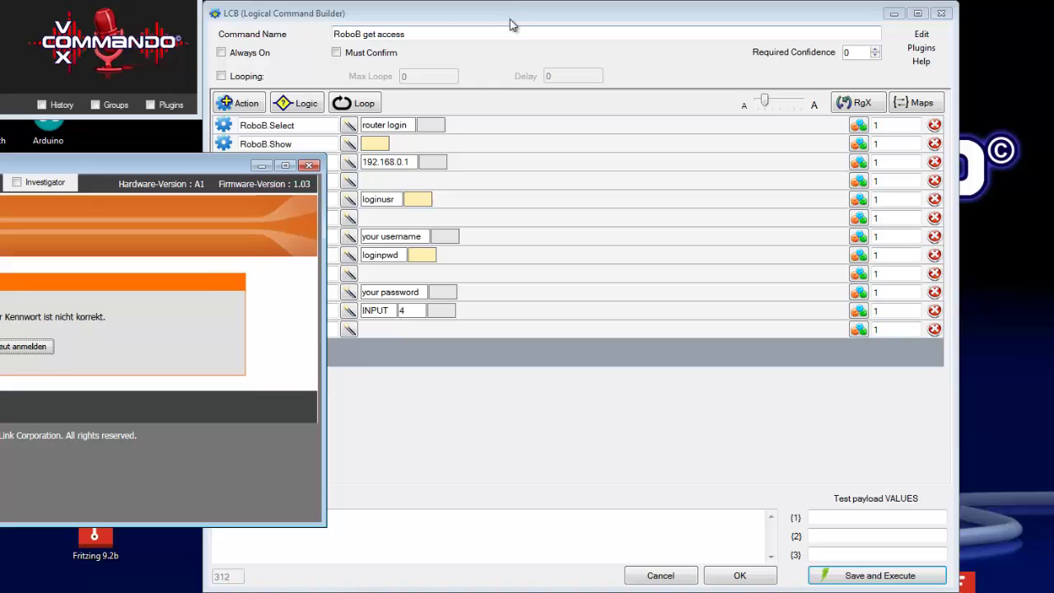
pyautogui.click(511, 24)
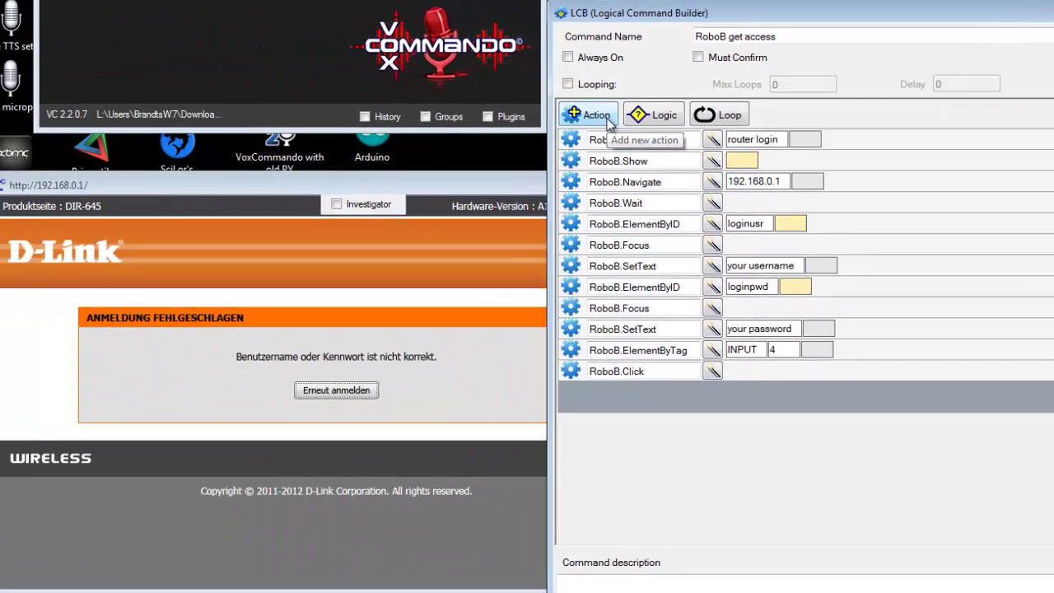
# - Add an empty action and expand RoboB under Plugin Actions in the Action Selection Tree
pyautogui.click(256, 109)
pyautogui.click(768, 400)
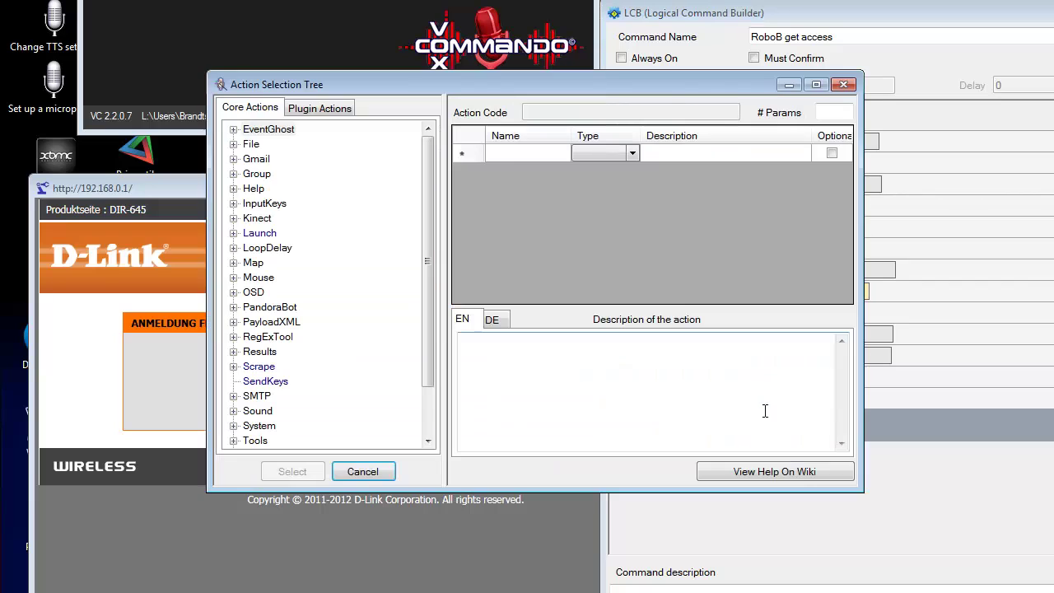
pyautogui.click(323, 112)
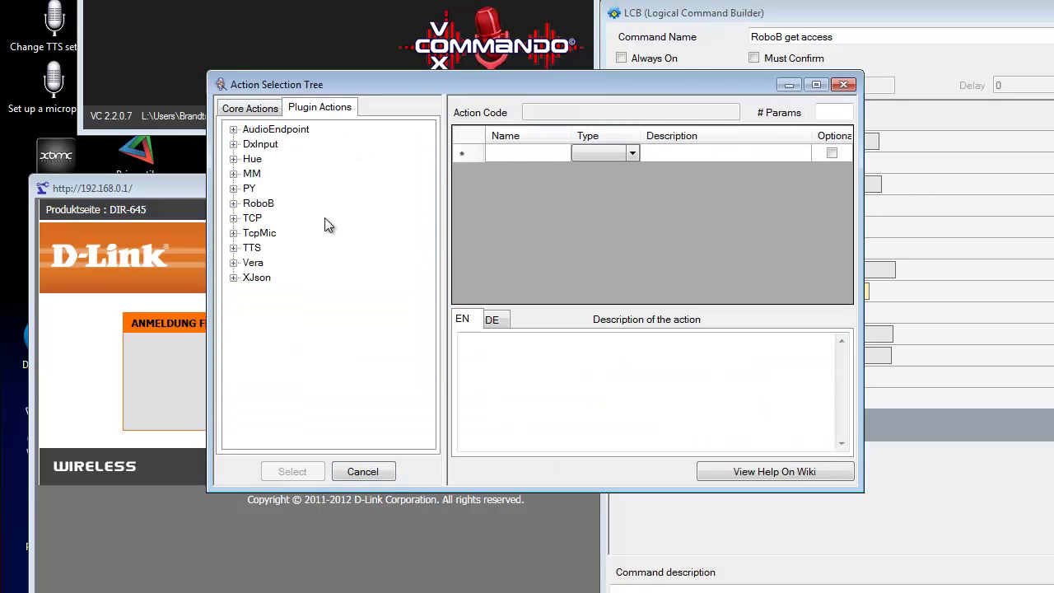
pyautogui.click(233, 203)
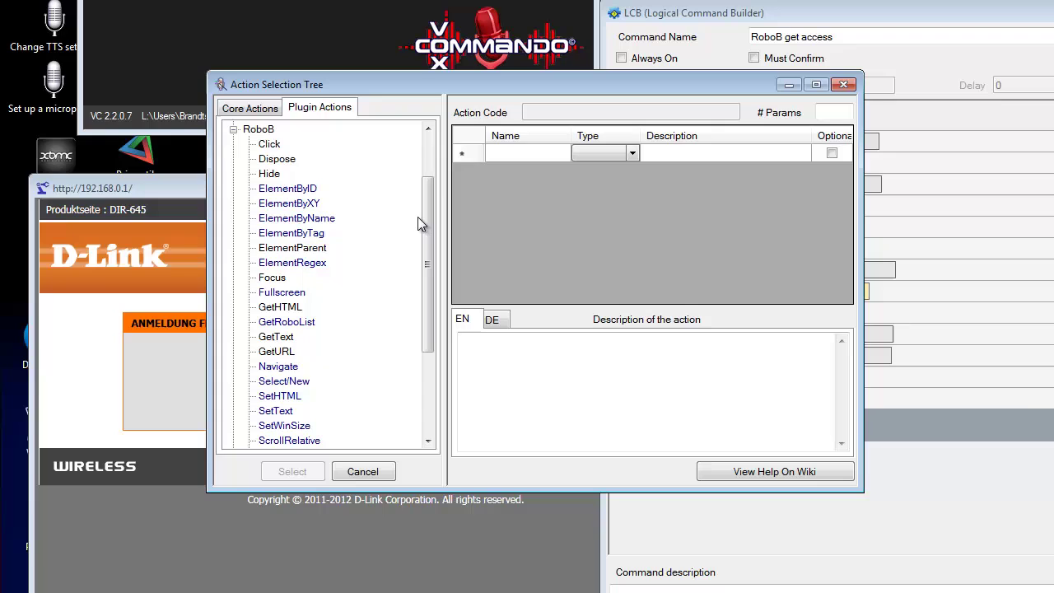
# - Review the RoboB Click, Dispose, ElementByXY, ShowFrame and ScrollTo action descriptions
pyautogui.moveTo(429, 208); pyautogui.dragTo(429, 195)
pyautogui.click(269, 174)
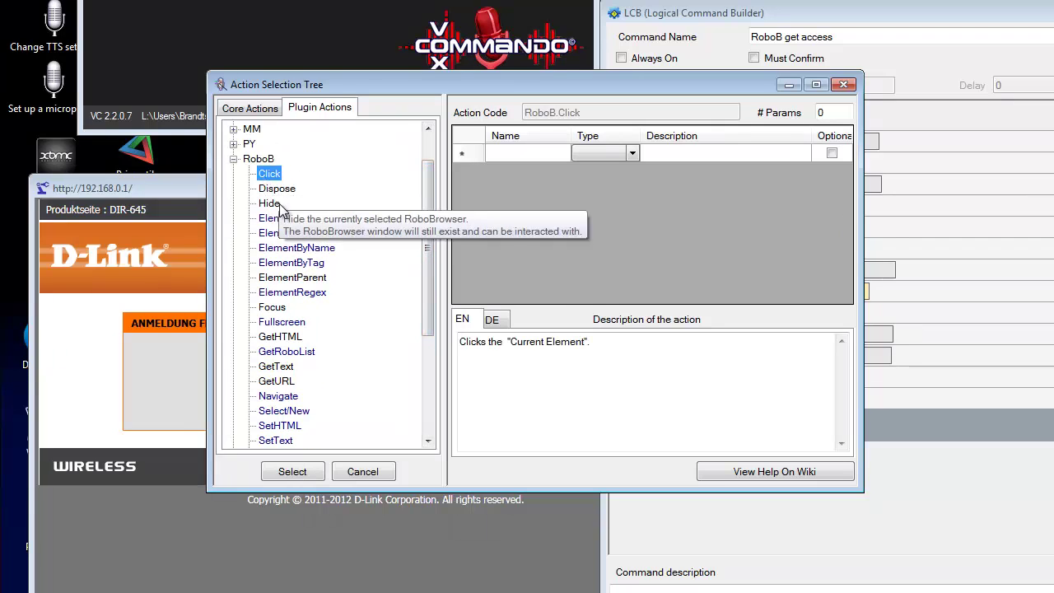
pyautogui.click(276, 189)
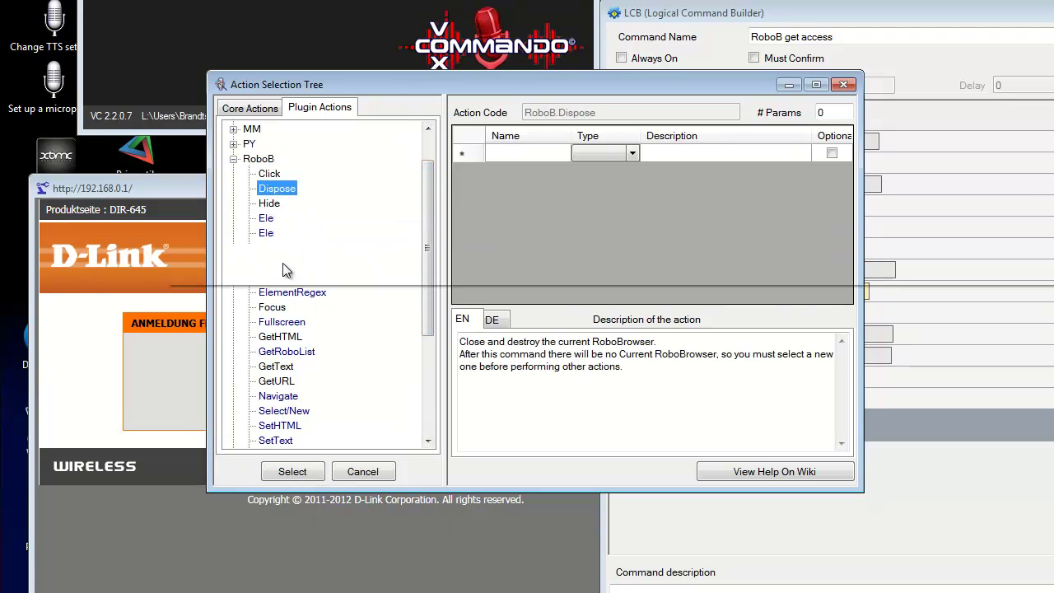
pyautogui.click(278, 234)
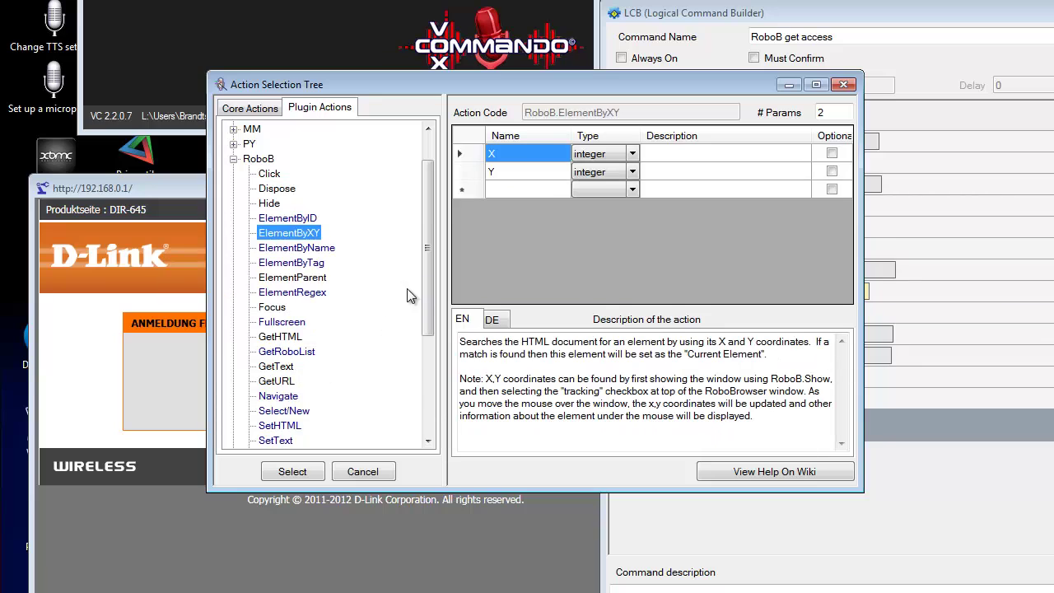
pyautogui.moveTo(429, 299); pyautogui.dragTo(429, 394)
pyautogui.click(282, 337)
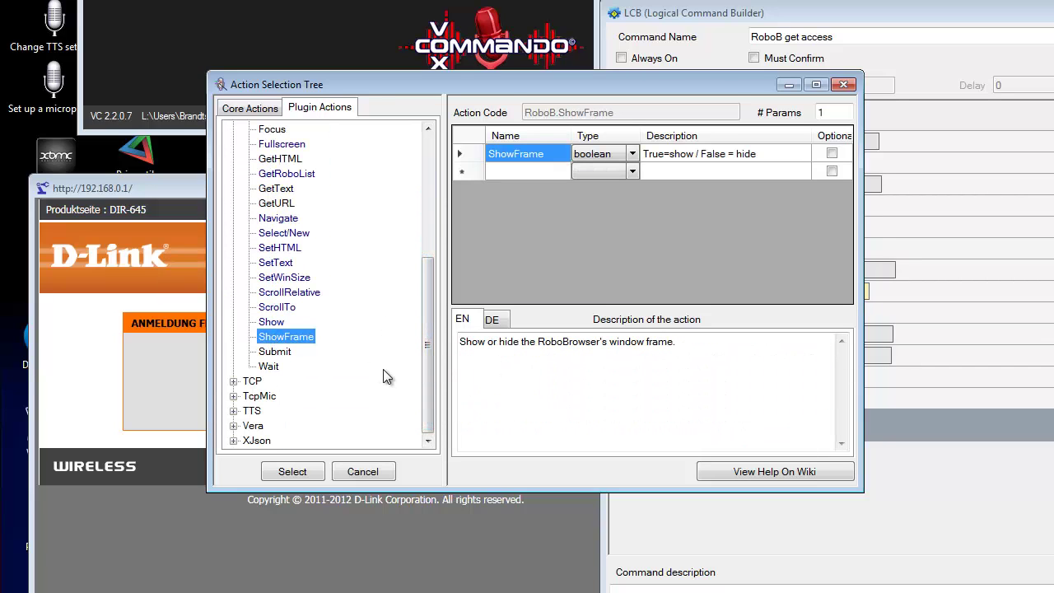
pyautogui.click(293, 308)
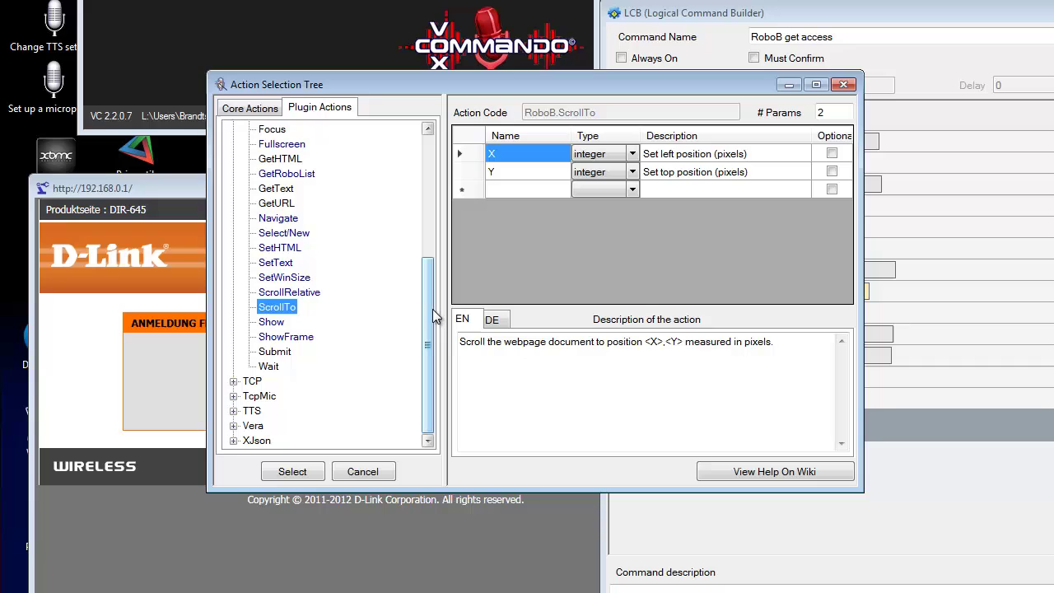
pyautogui.moveTo(436, 321); pyautogui.dragTo(445, 177)
# - Collapse and re-expand the RoboB action list and reposition the action picker to the upper left
pyautogui.click(233, 203)
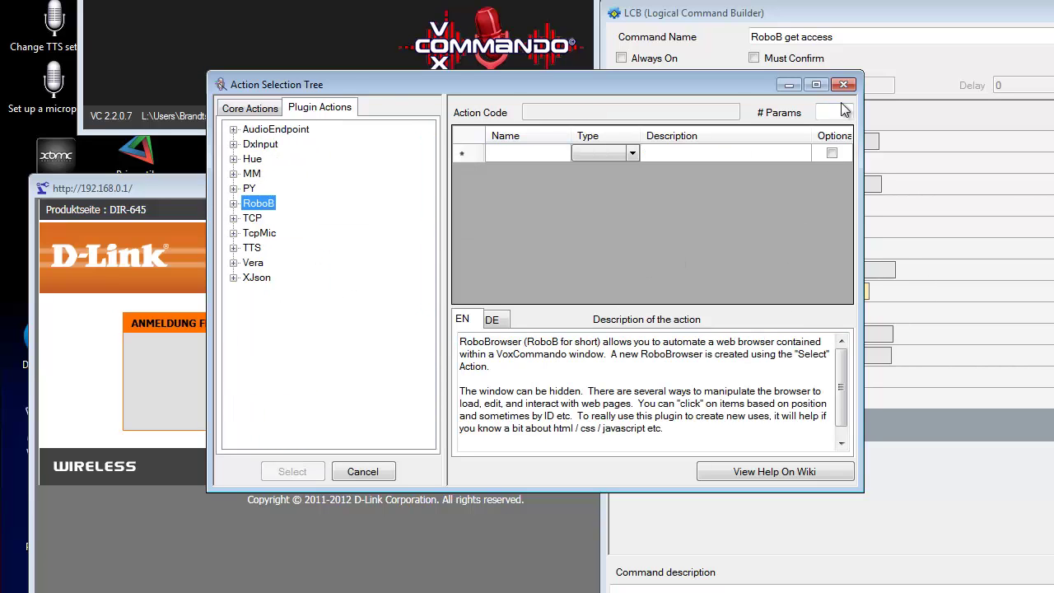
pyautogui.click(233, 203)
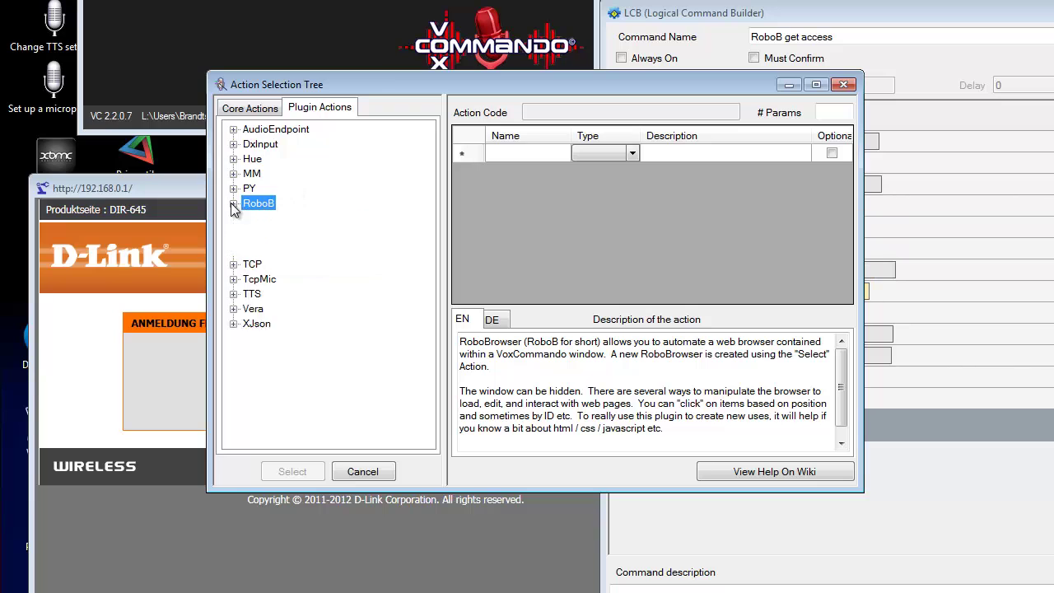
pyautogui.moveTo(558, 77); pyautogui.dragTo(982, 279)
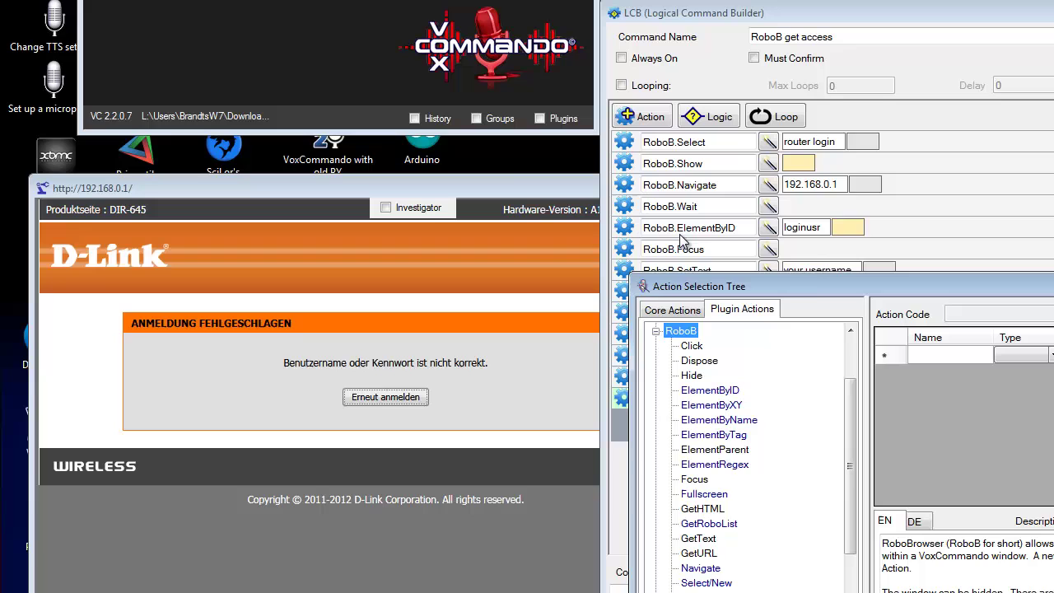
pyautogui.moveTo(799, 280); pyautogui.dragTo(347, 98)
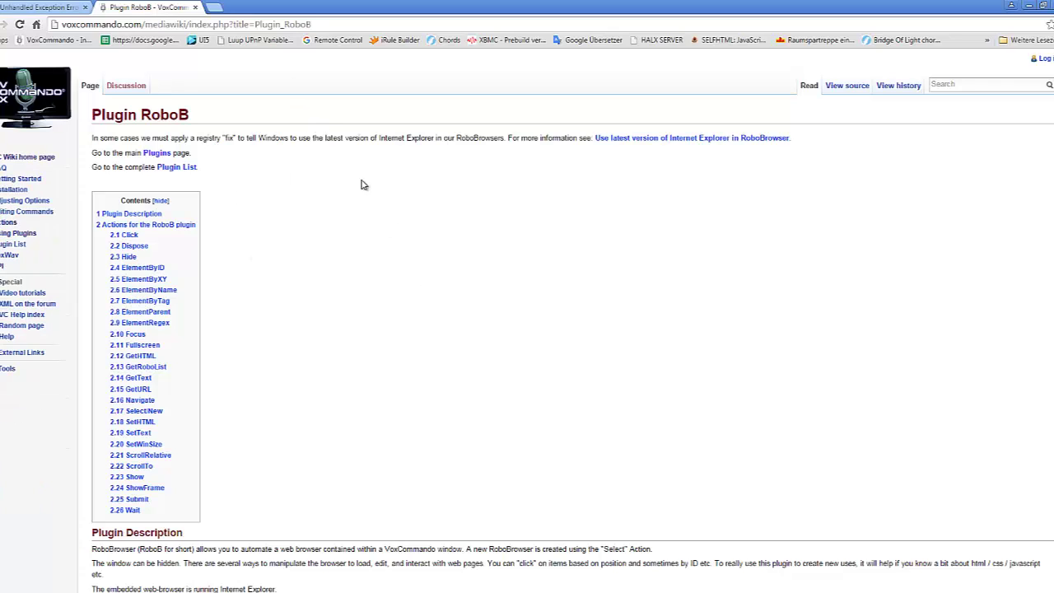
# - Scroll through the Plugin RoboB wiki page, then close that tab
pyautogui.scroll(-15, 383, 367)
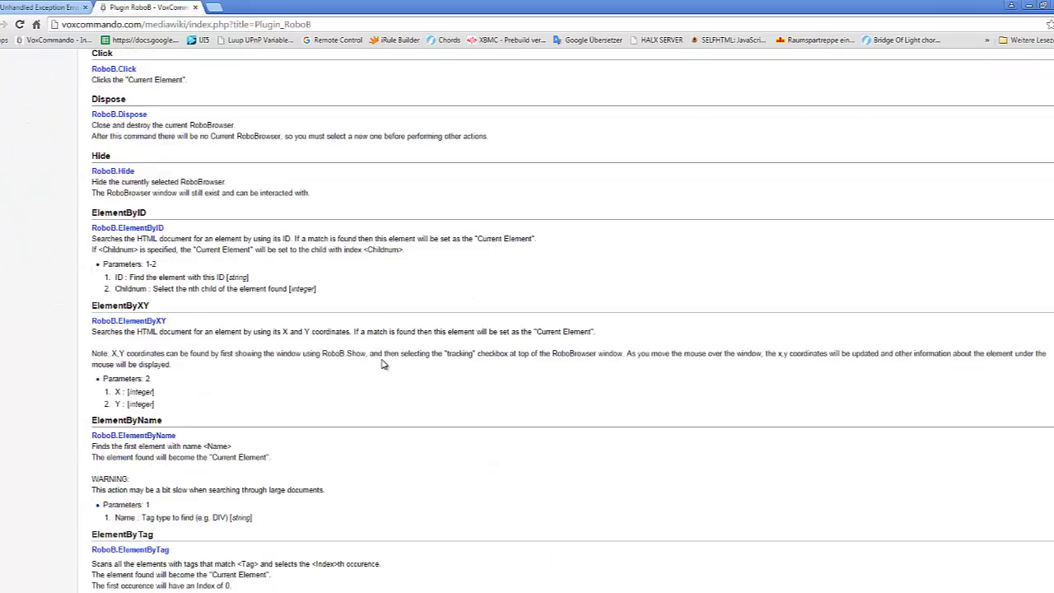
pyautogui.scroll(-6, 401, 385)
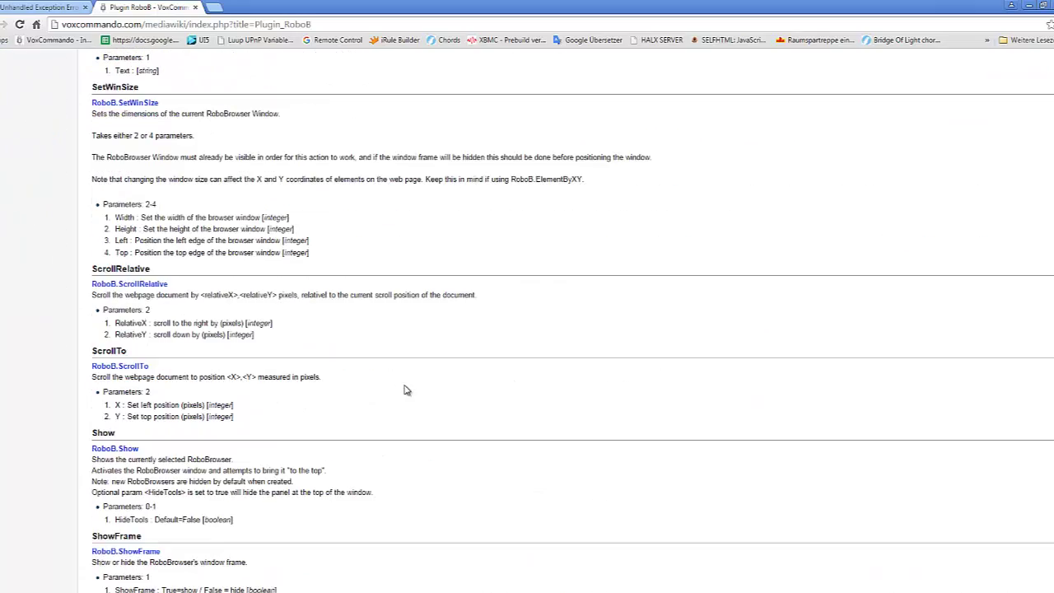
pyautogui.scroll(18, 404, 390)
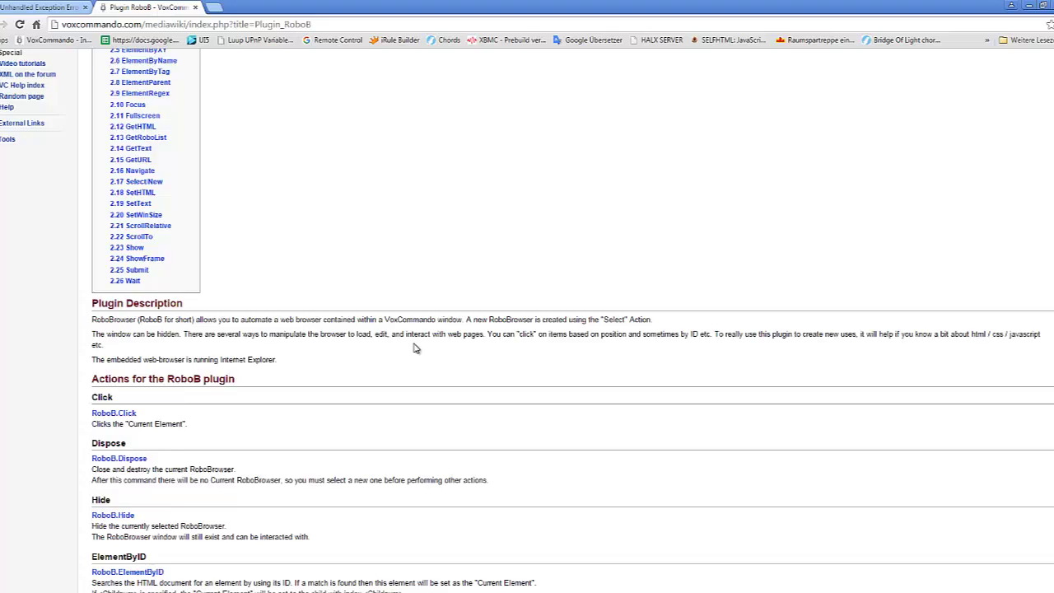
pyautogui.scroll(1, 415, 349)
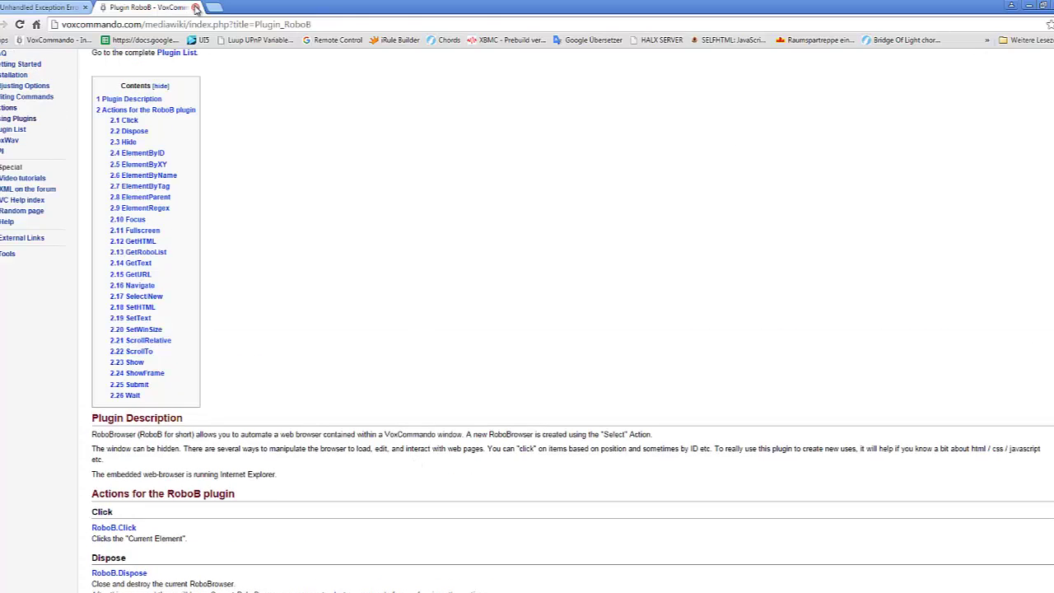
pyautogui.click(196, 8)
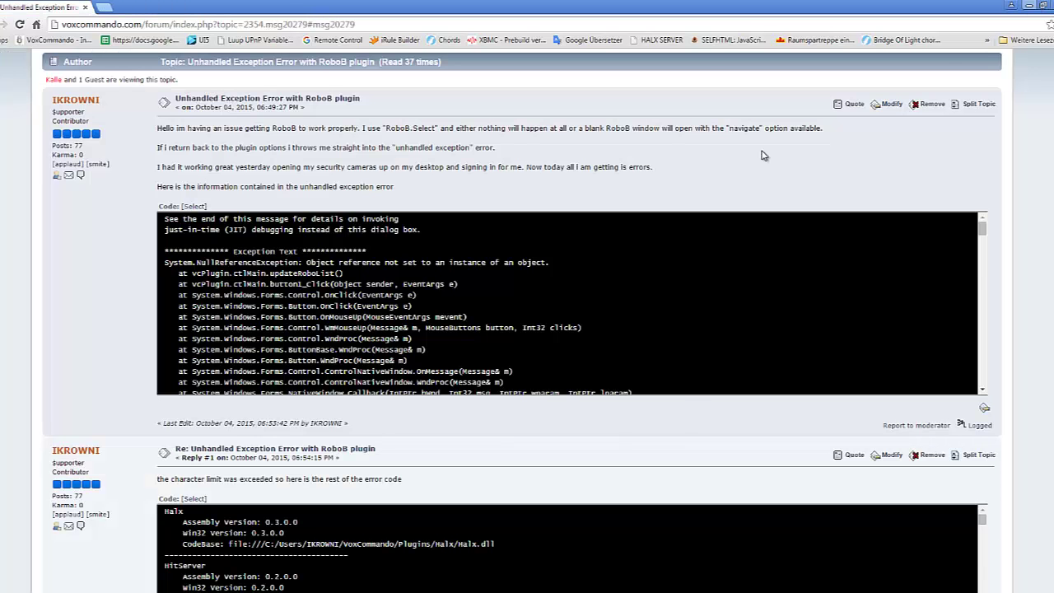